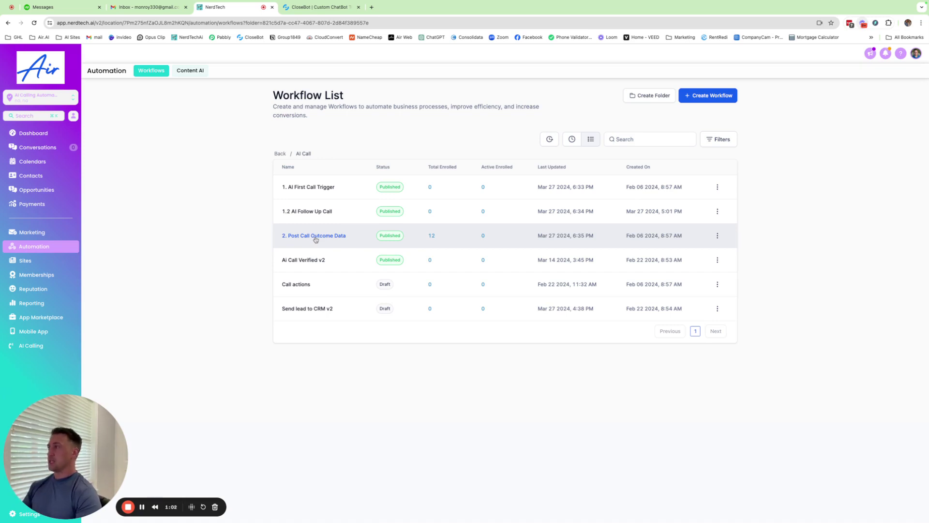
Open the 2. Post Call Outcome Data workflow and its Inbound Webhook trigger, highlighting the webhook URL.
click(314, 236)
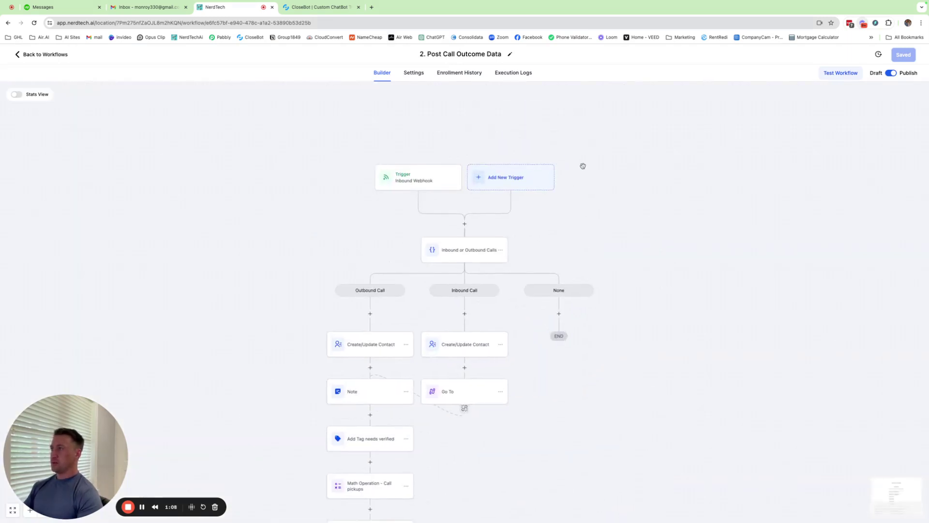
click(417, 186)
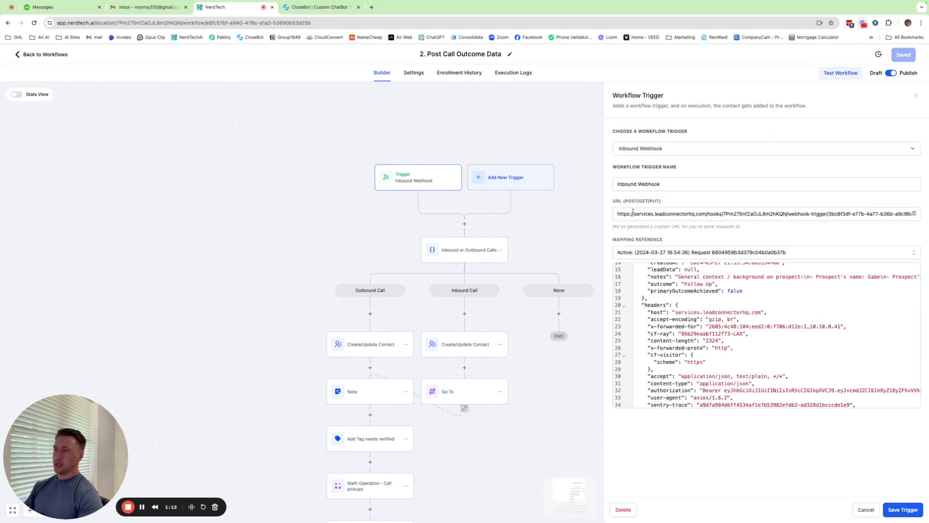
drag(836, 211, 694, 208)
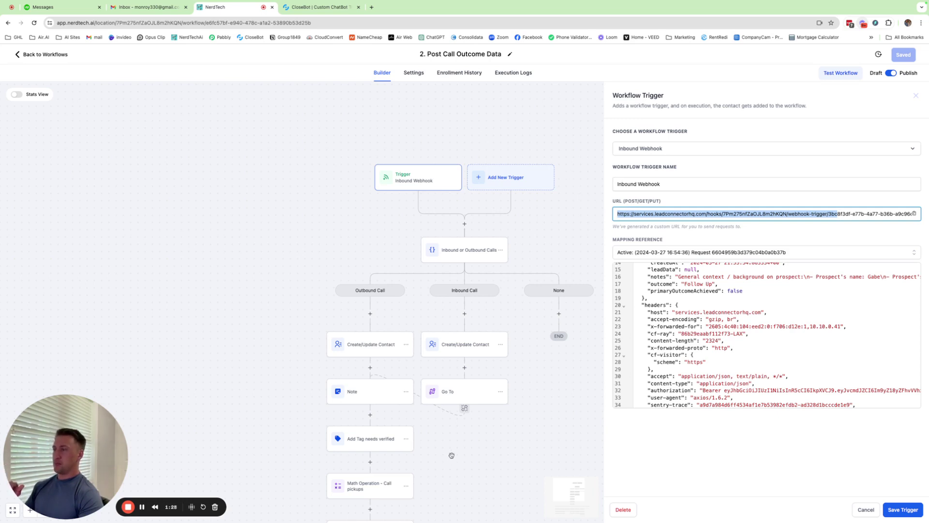
drag(449, 456, 452, 455)
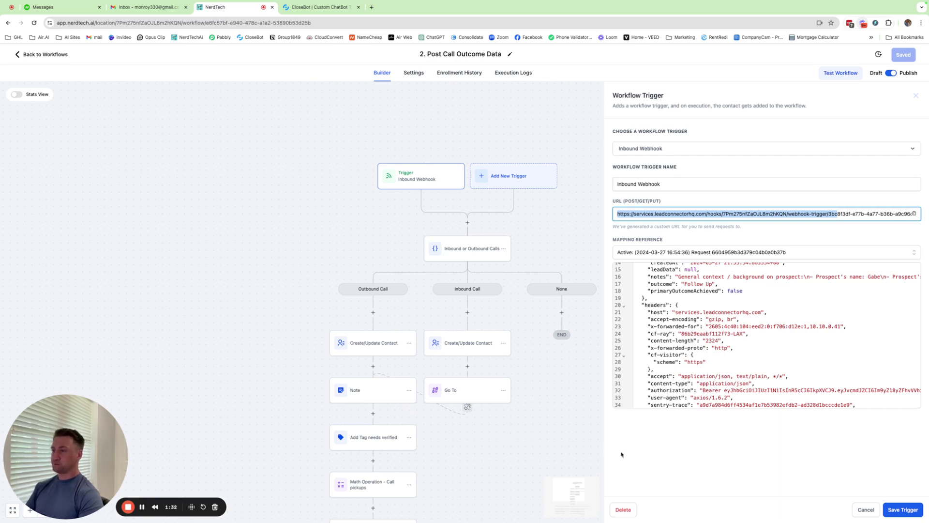
drag(564, 425, 527, 390)
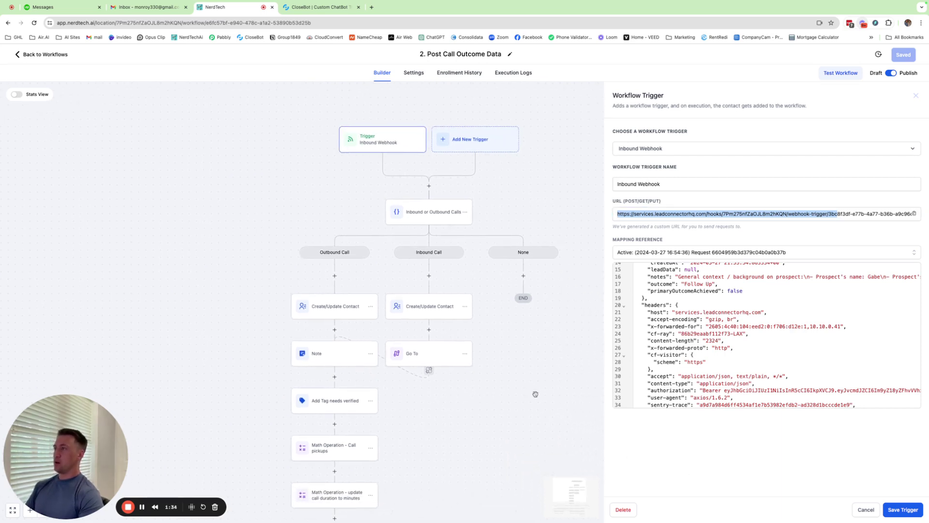
Show the Inbound or Outbound Calls condition: outbound-api for Outbound Call, contains inbound for Inbound Call.
click(442, 215)
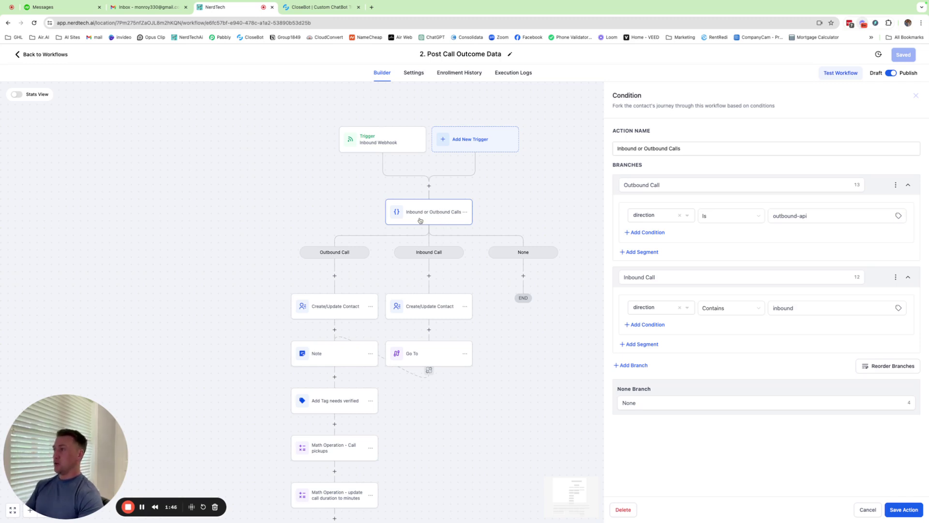
Highlight the direction, toNumber and fromNumber values in the trigger's sample data, then cancel.
click(398, 142)
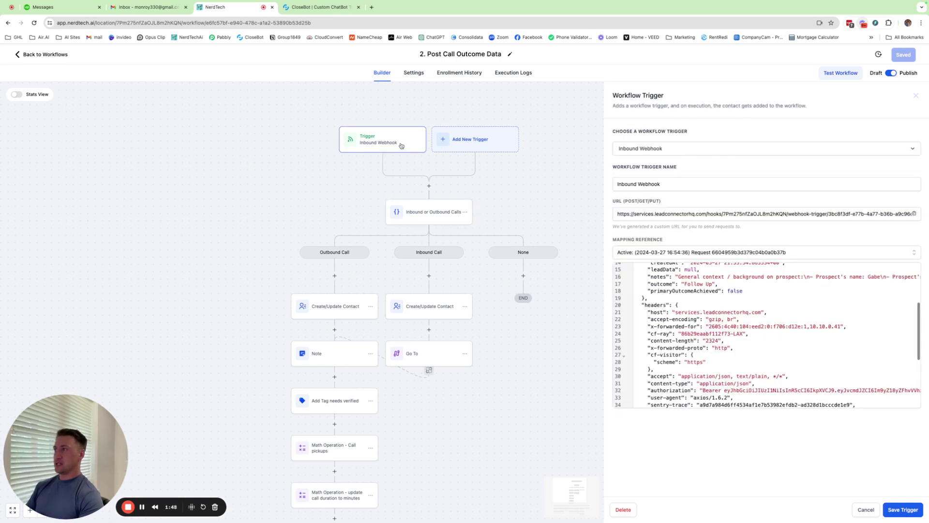
scroll(716, 310, up, 3)
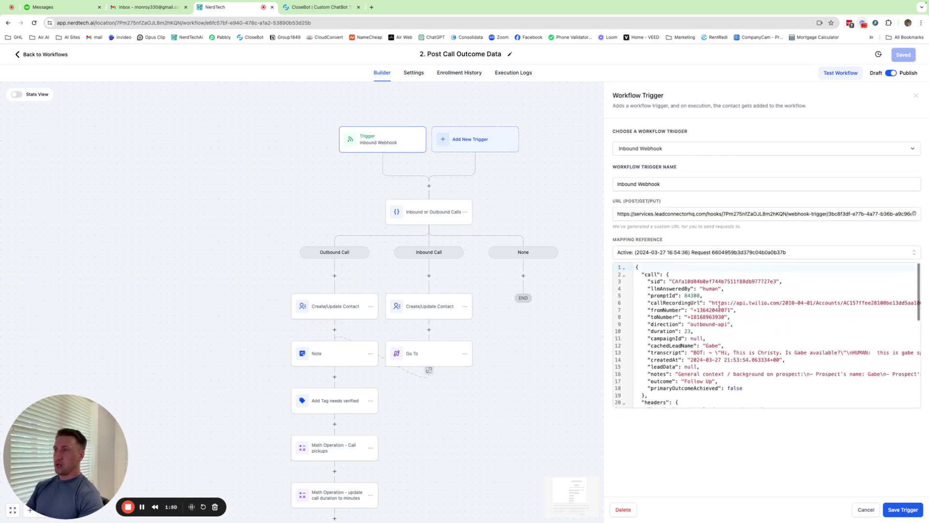
drag(687, 324, 732, 324)
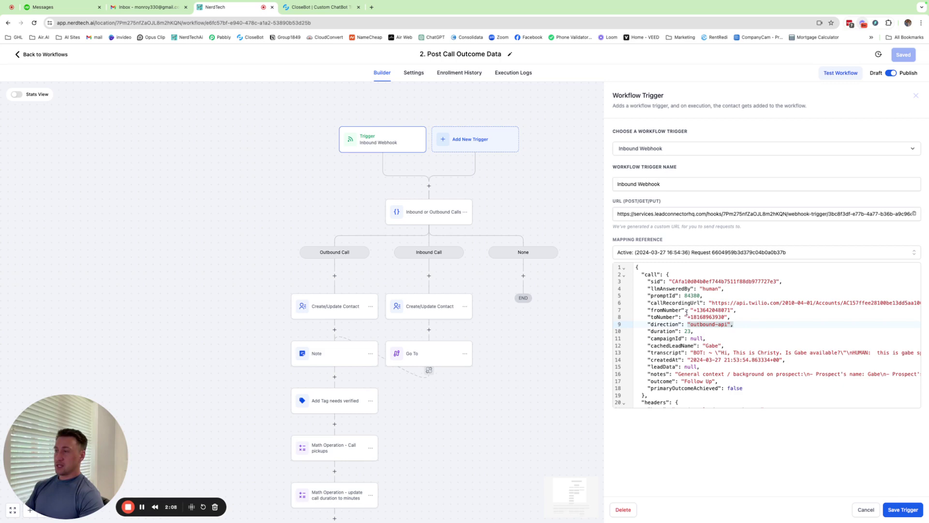
drag(686, 315, 731, 319)
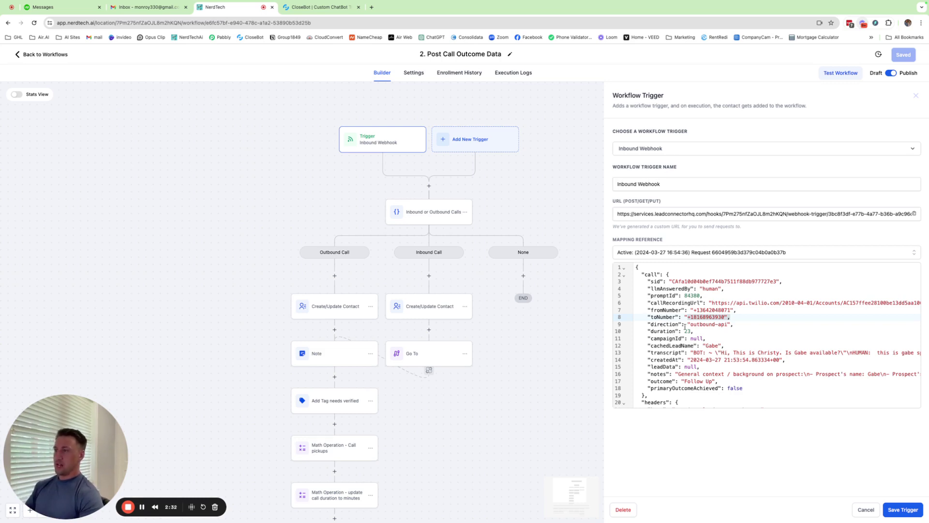
click(702, 317)
drag(689, 317, 732, 320)
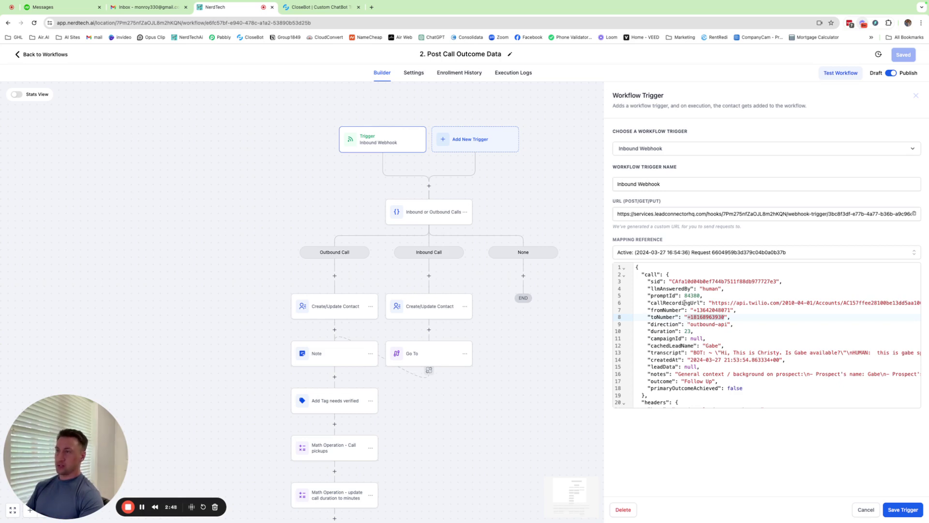
drag(691, 310, 731, 311)
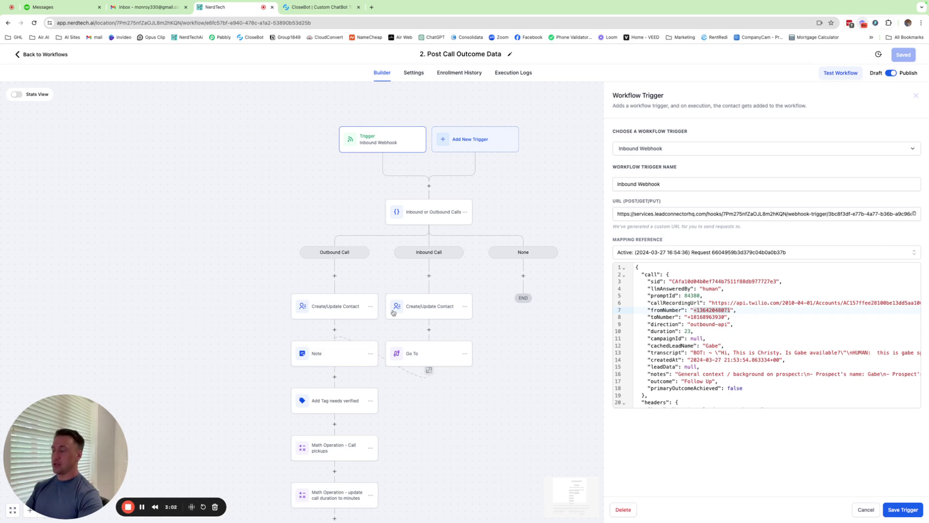
click(862, 510)
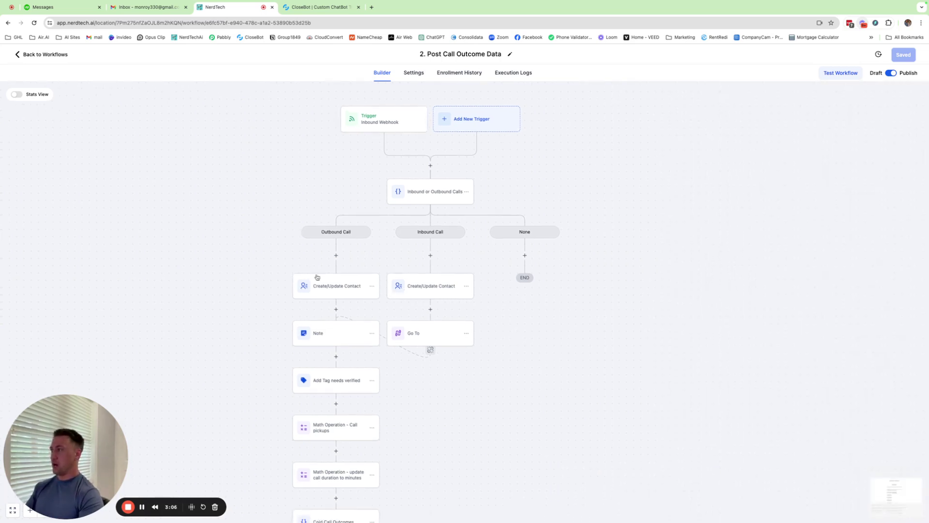
Compare the contact actions' Phone mappings: fromNumber on the inbound branch, toNumber on the outbound branch.
click(327, 287)
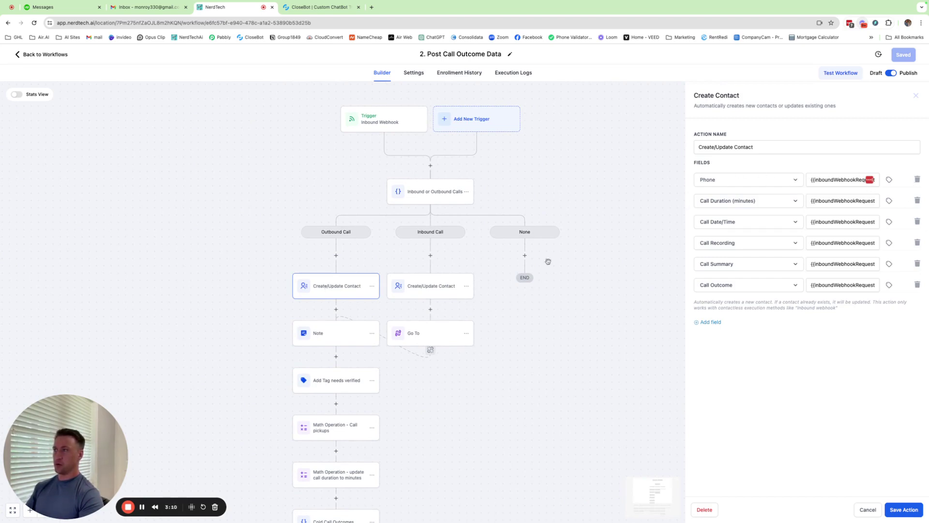
click(439, 292)
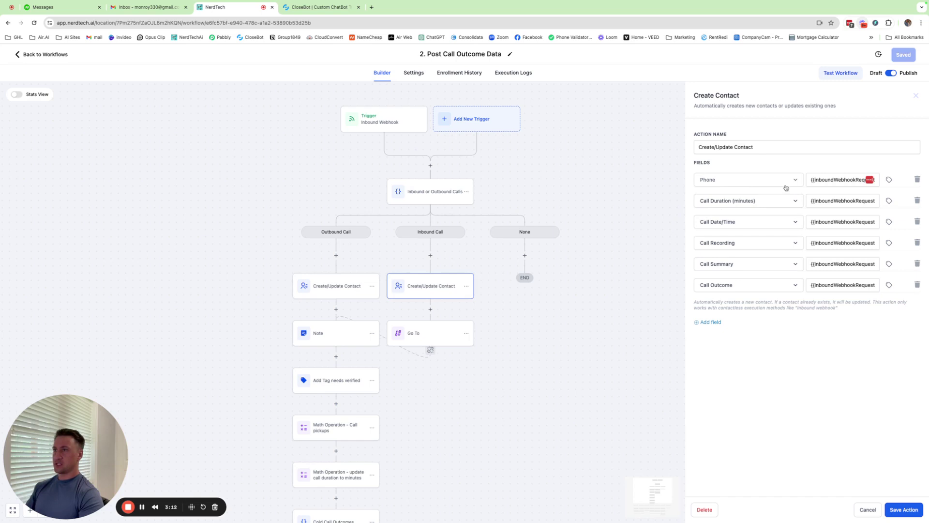
triple_click(831, 181)
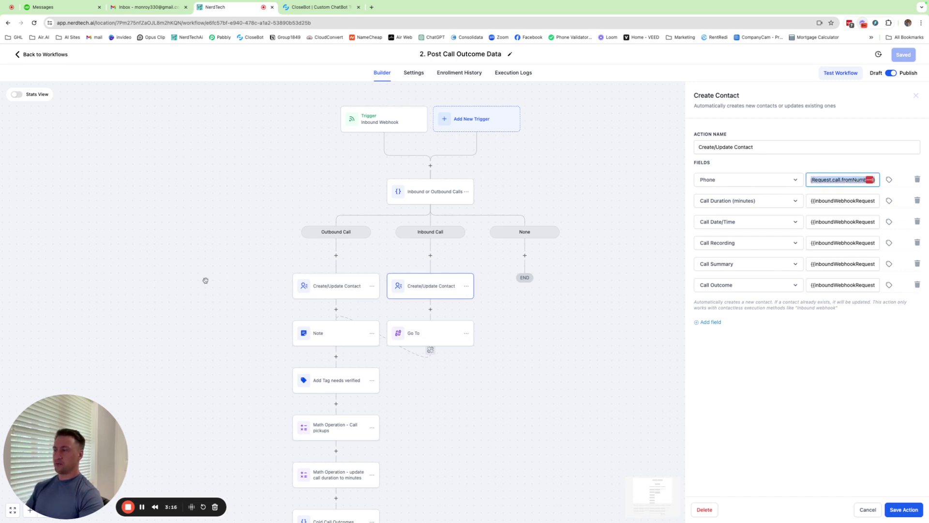
click(336, 292)
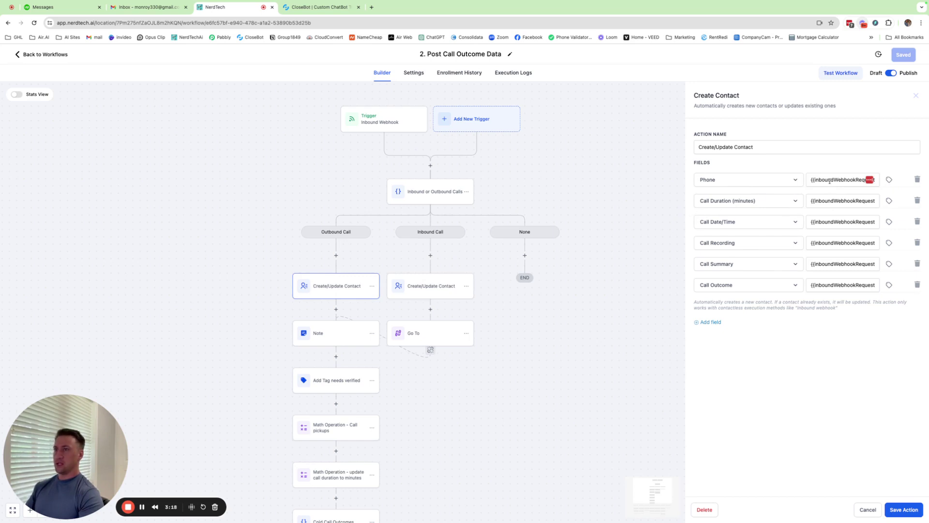
triple_click(859, 178)
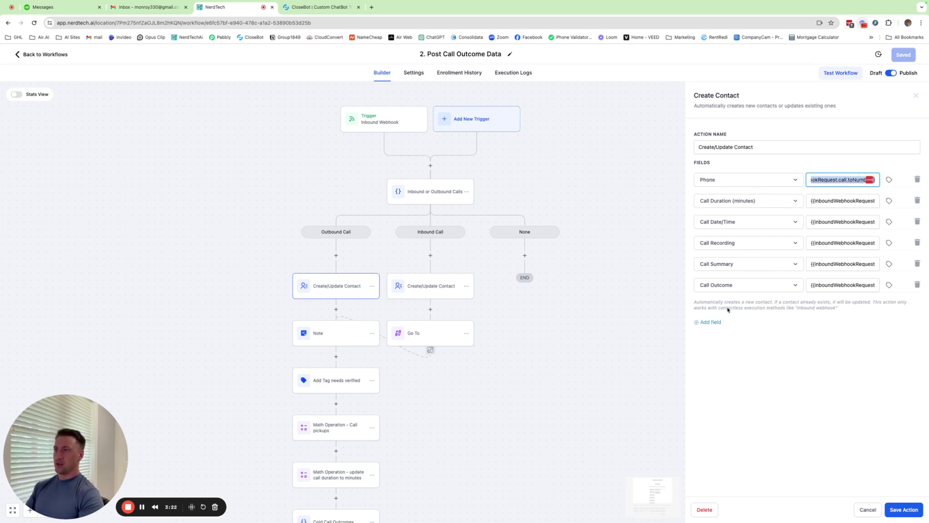
click(452, 288)
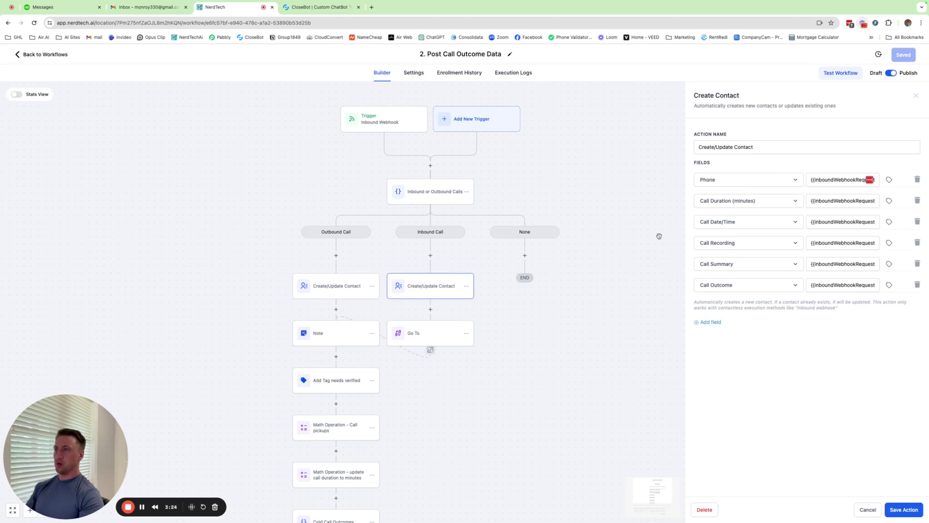
click(345, 296)
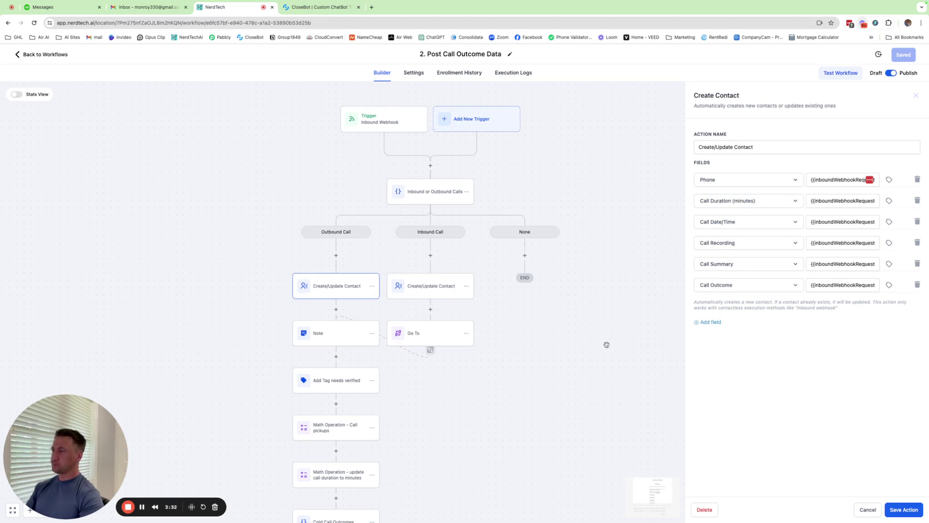
Pan the canvas down to reveal the lower Outbound Call branch steps.
scroll(600, 350, down, 1)
drag(600, 349, 597, 282)
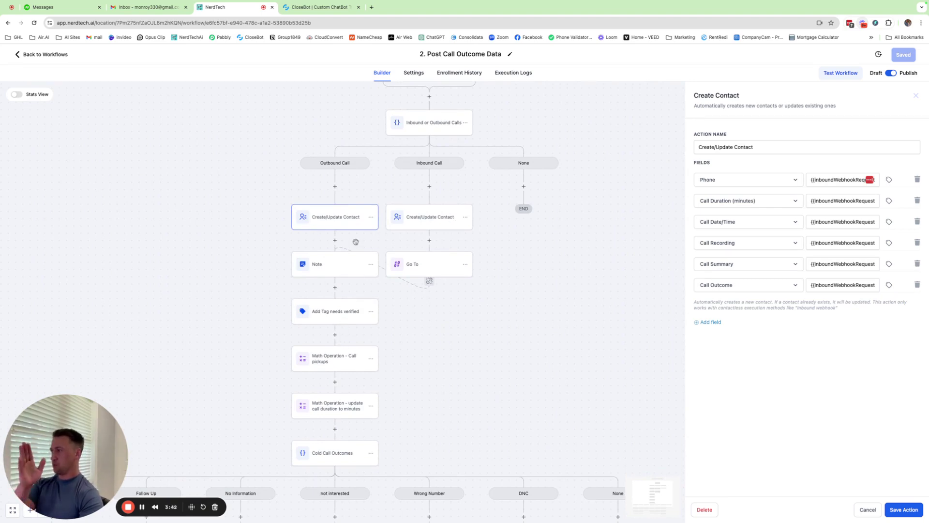
scroll(429, 385, down, 3)
scroll(429, 386, up, 4)
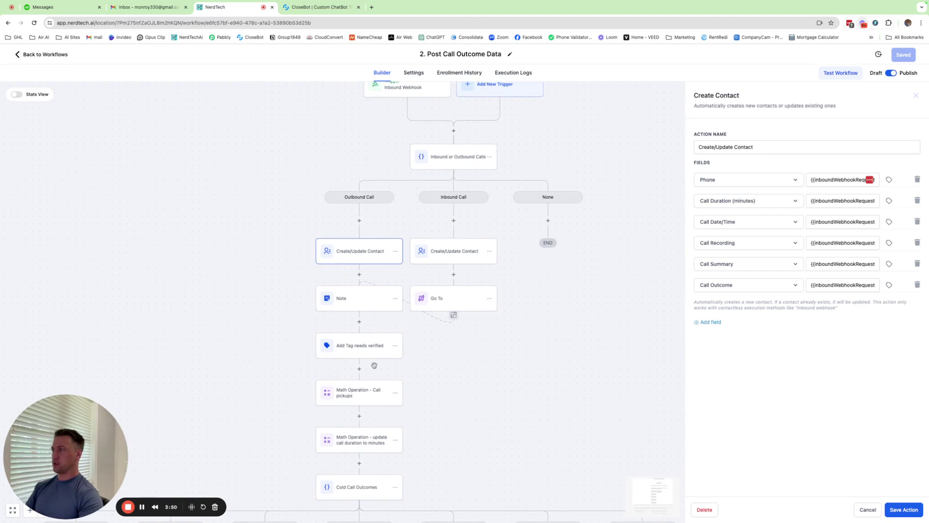
scroll(501, 382, down, 5)
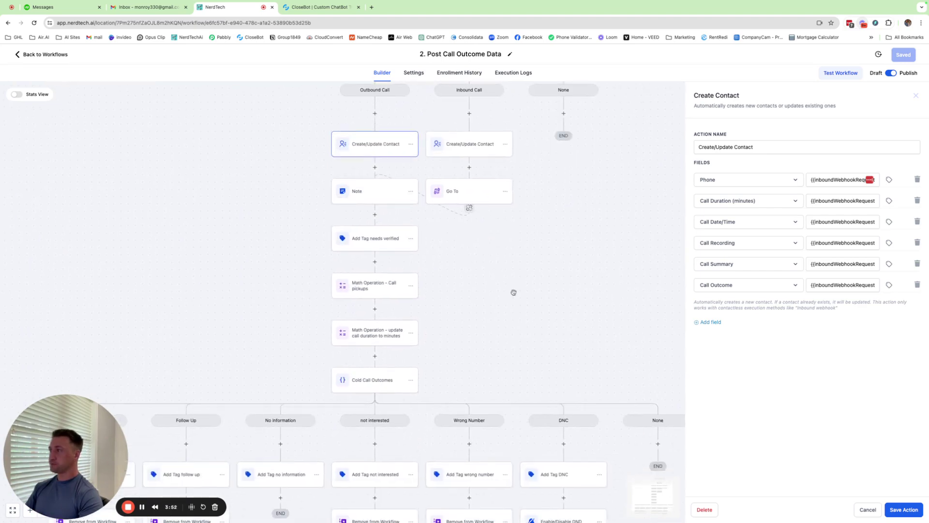
Check the Note's call summary, then the Add Tag step applying 'ai call needs verified'.
click(373, 194)
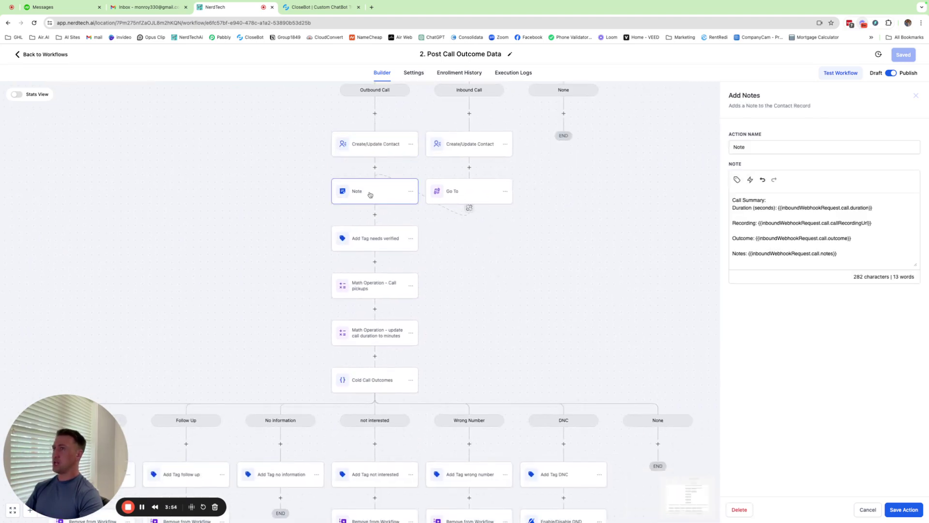
scroll(880, 259, down, 2)
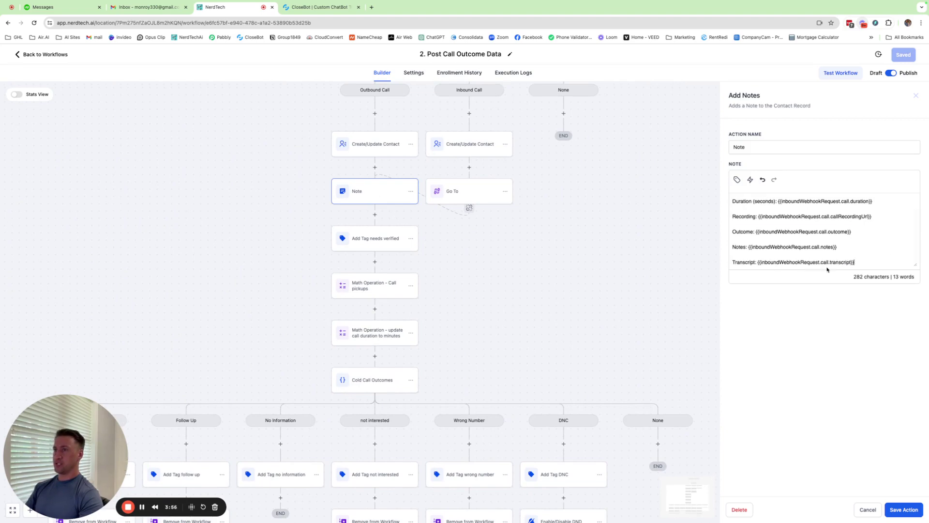
drag(876, 268, 707, 190)
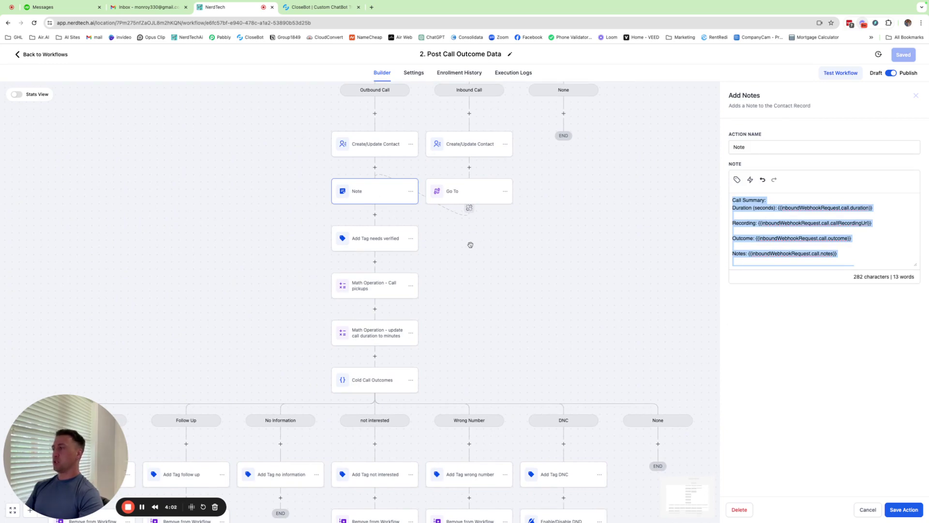
click(389, 240)
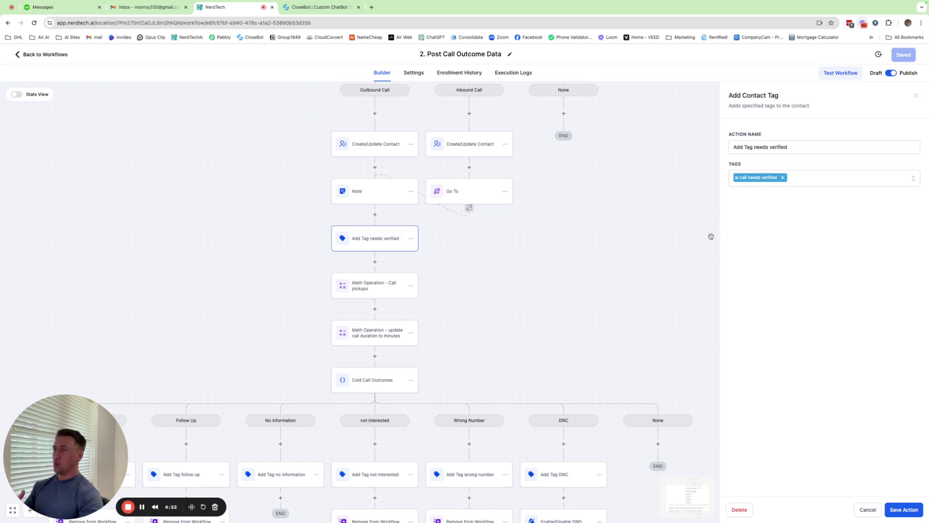
Open 'Math Operation - Call pickups', which adds 1 to the Call Pickups field.
scroll(638, 272, down, 3)
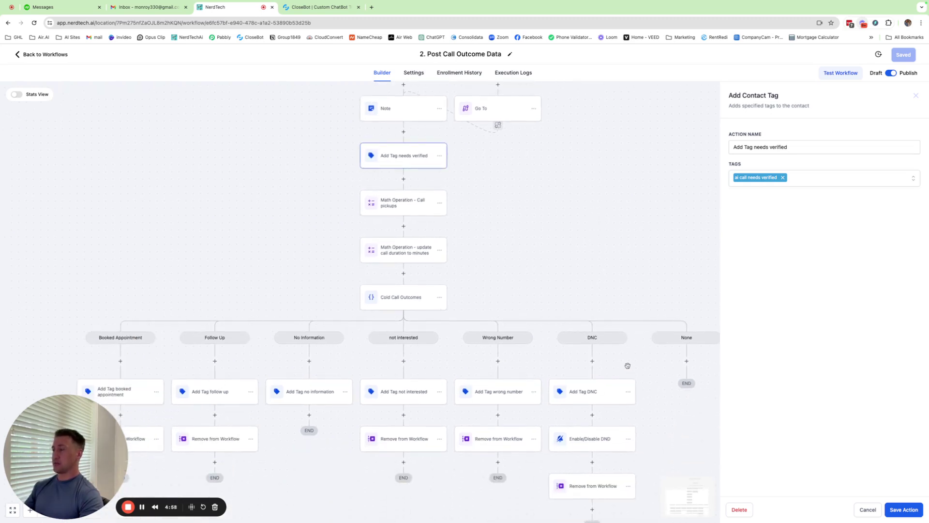
scroll(591, 271, up, 1)
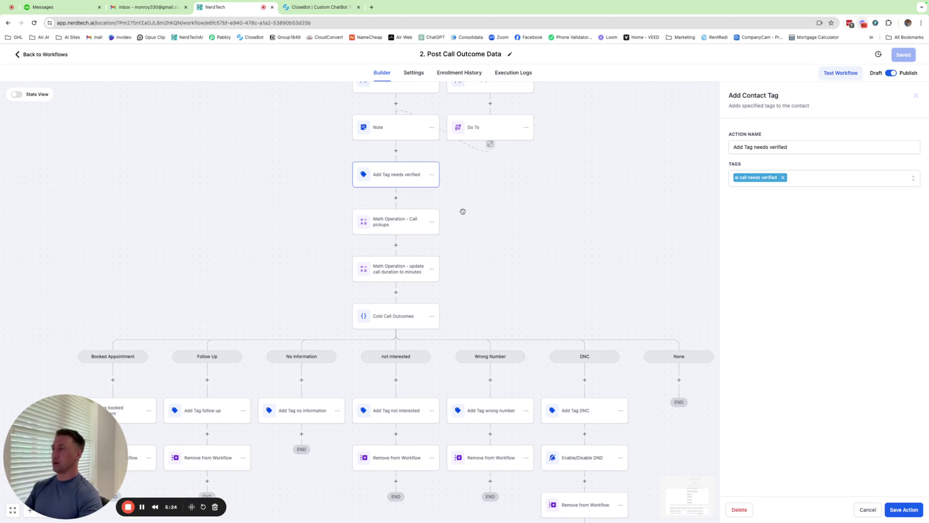
scroll(463, 216, down, 1)
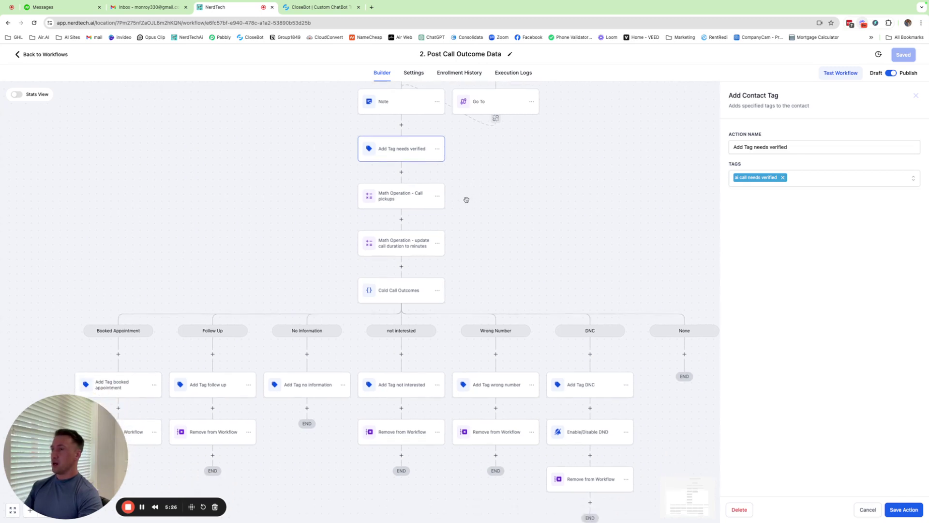
click(394, 196)
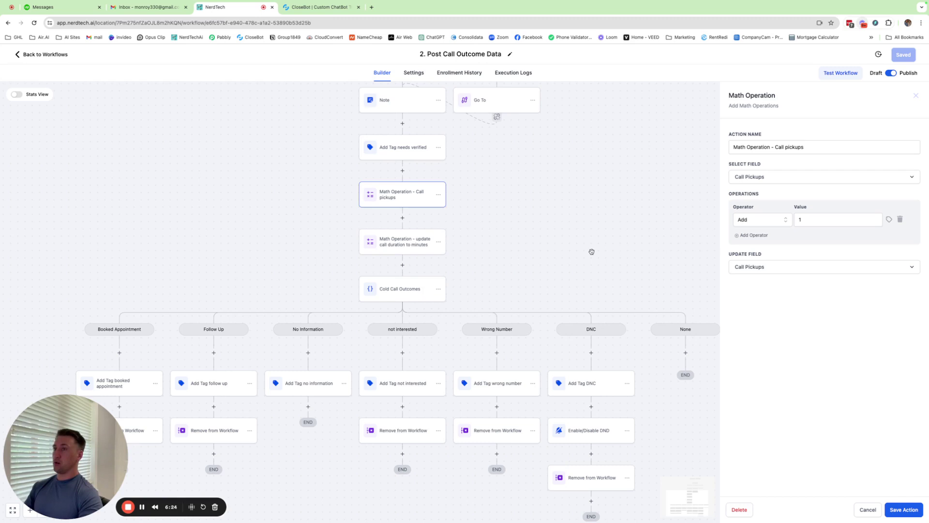
Open the 'update call duration to minutes' math step.
drag(569, 256, 570, 253)
scroll(570, 253, down, 1)
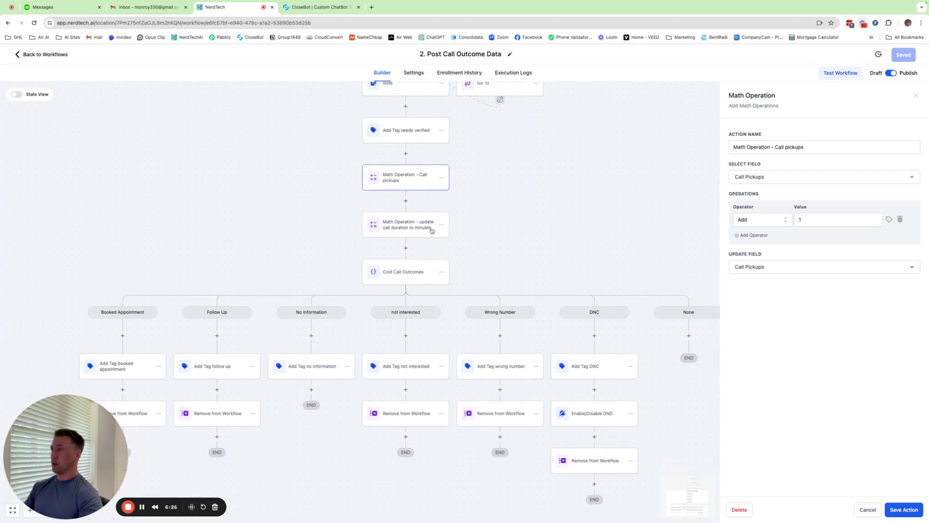
click(411, 226)
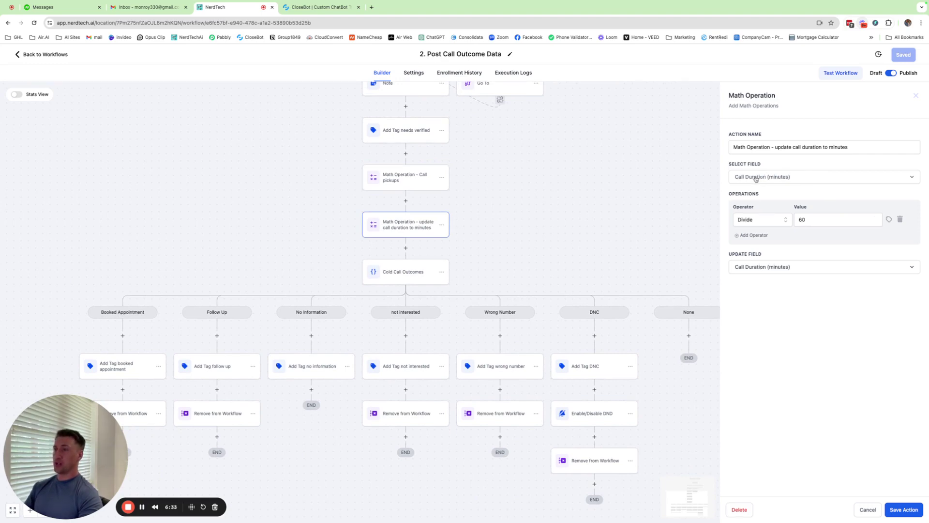
Check the duration value in the webhook trigger's sample data, then close the trigger.
drag(561, 151, 553, 332)
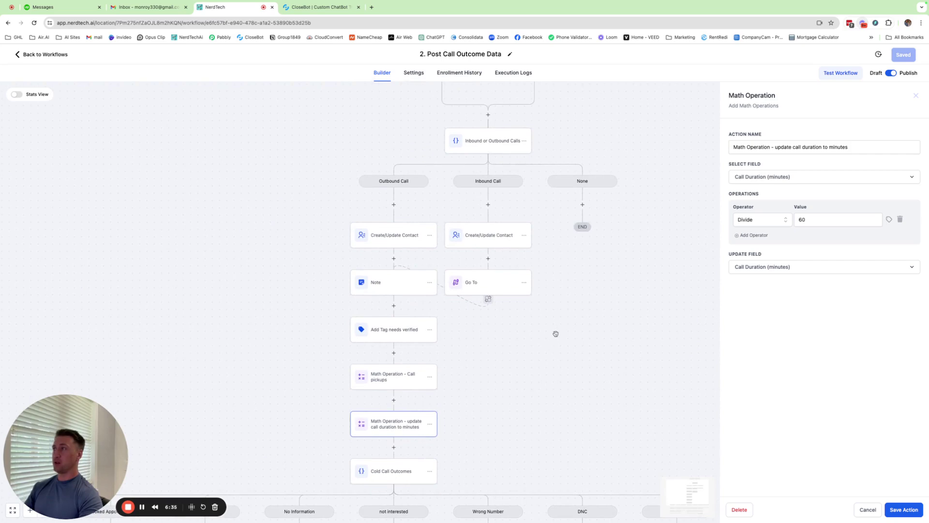
drag(520, 112, 515, 239)
click(445, 200)
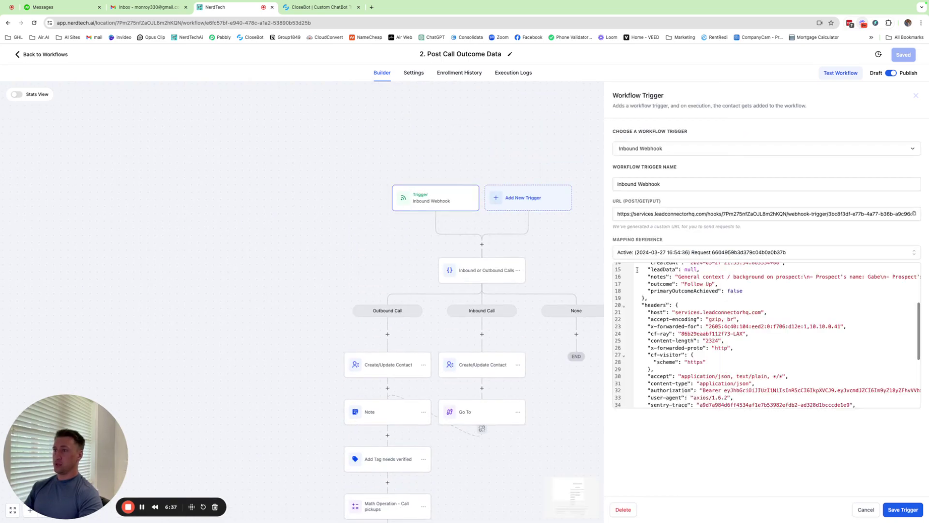
scroll(722, 293, up, 3)
scroll(721, 292, up, 2)
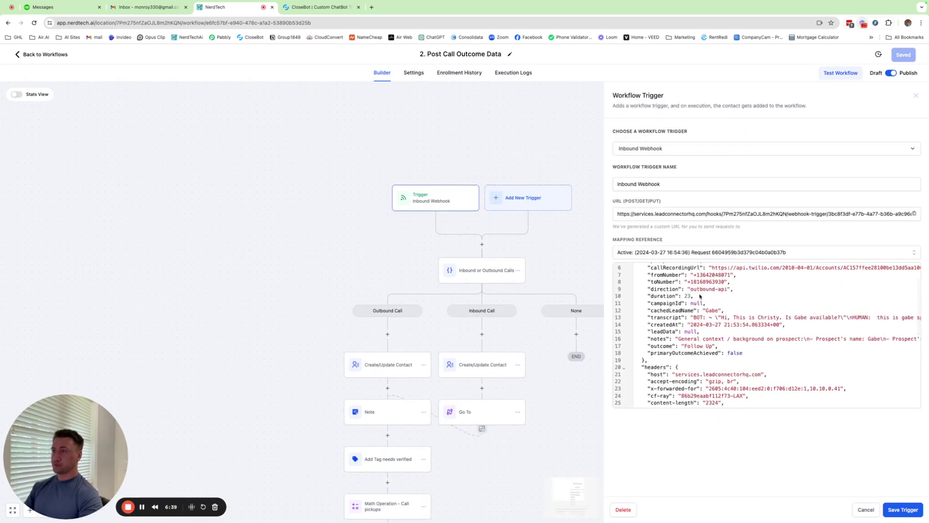
click(689, 295)
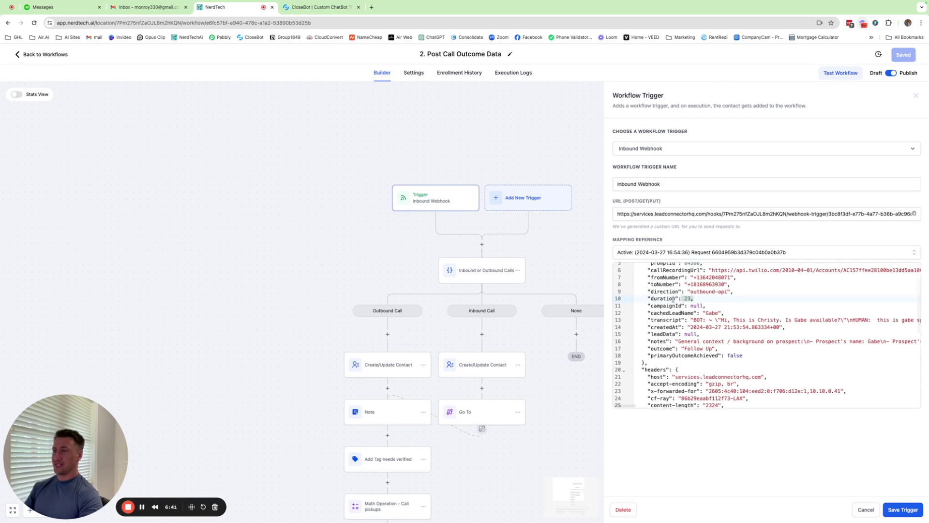
click(569, 378)
Reopen the call-duration step dividing Call Duration by 60, then bring the outcome branches into view.
drag(560, 380, 589, 197)
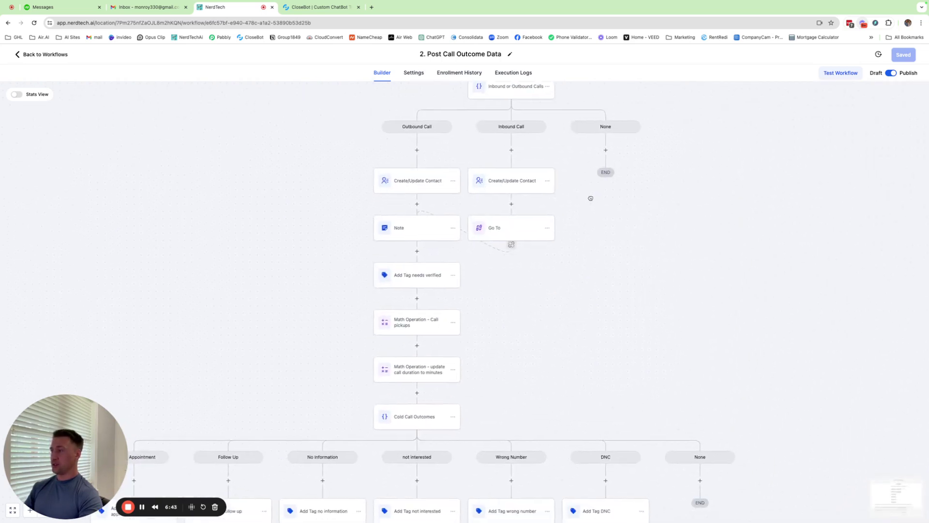
drag(581, 334, 581, 309)
click(442, 334)
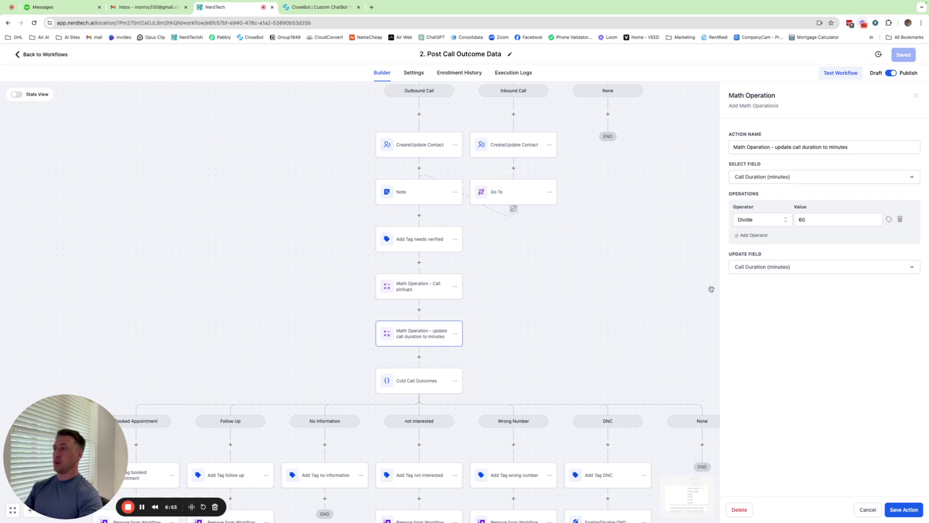
drag(662, 313, 638, 276)
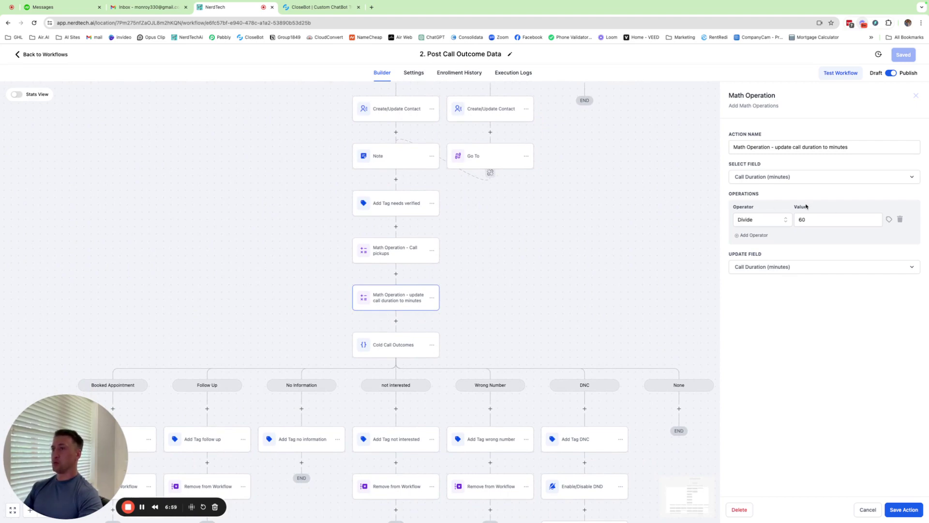
scroll(578, 294, down, 1)
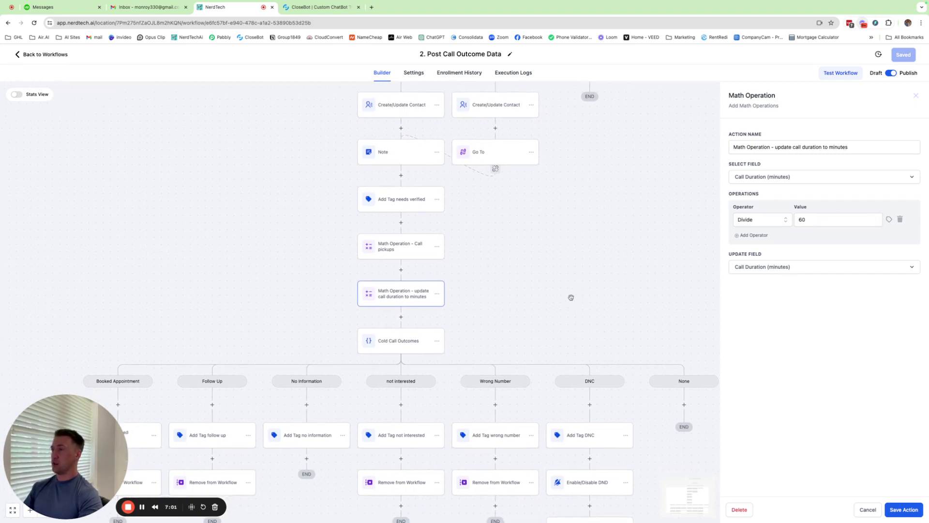
drag(569, 295, 547, 153)
Review the Cold Call Outcomes branch rules for booked appointment, follow up and no information.
click(400, 201)
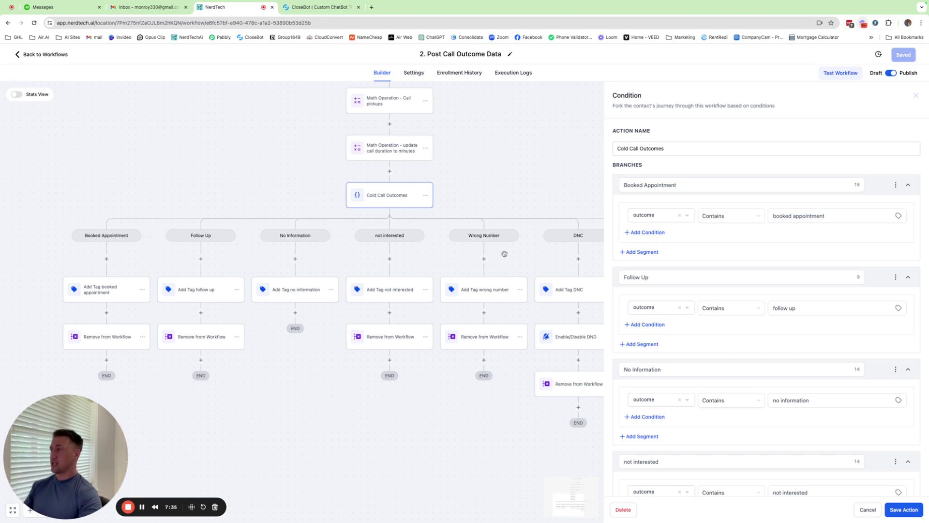
scroll(346, 242, down, 1)
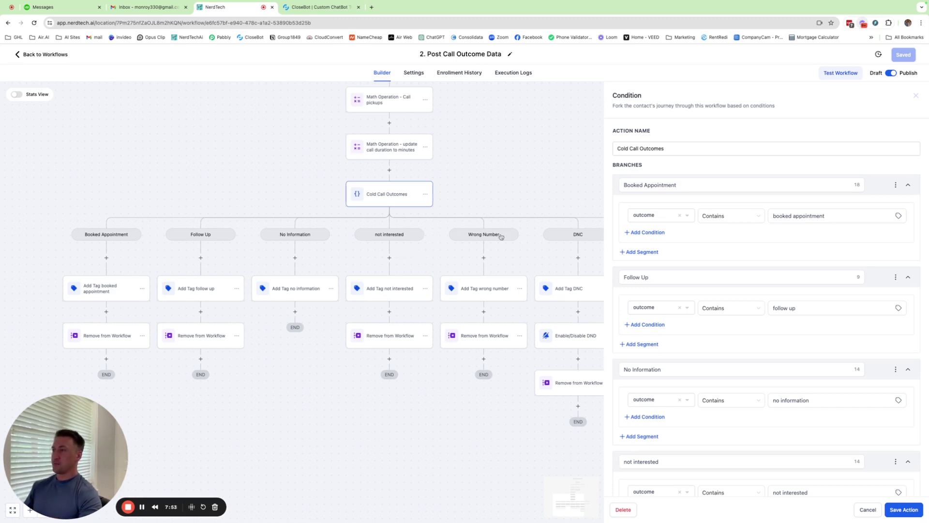
drag(499, 199, 464, 198)
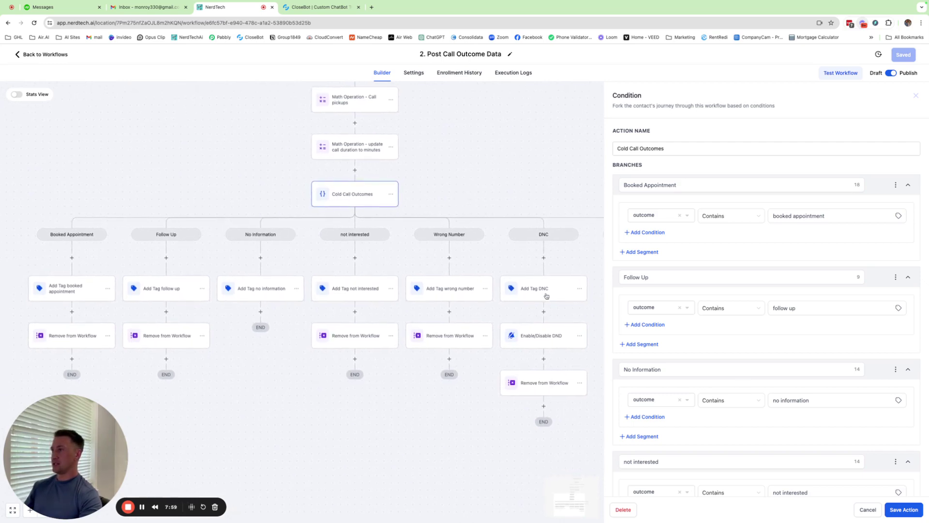
mouse_move(539, 185)
mouse_down()
mouse_move(425, 165)
mouse_move(535, 170)
mouse_up()
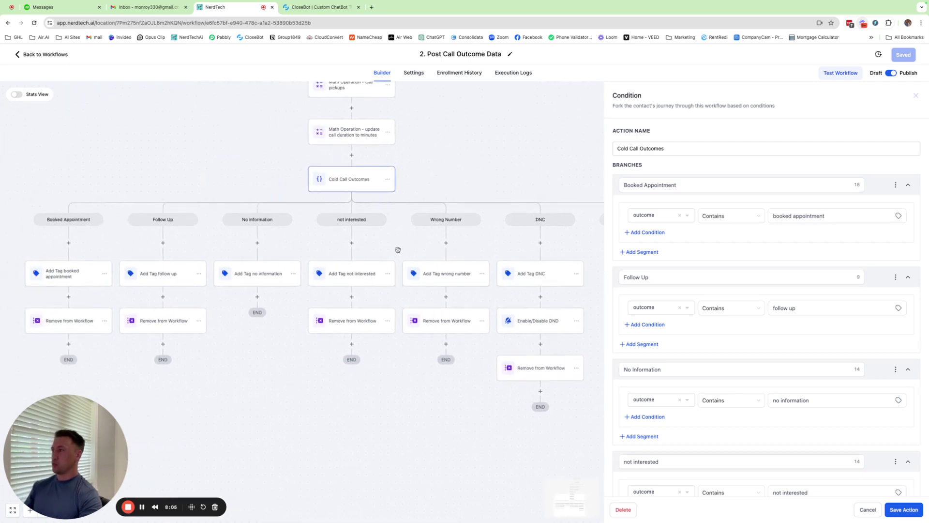
drag(401, 249, 409, 237)
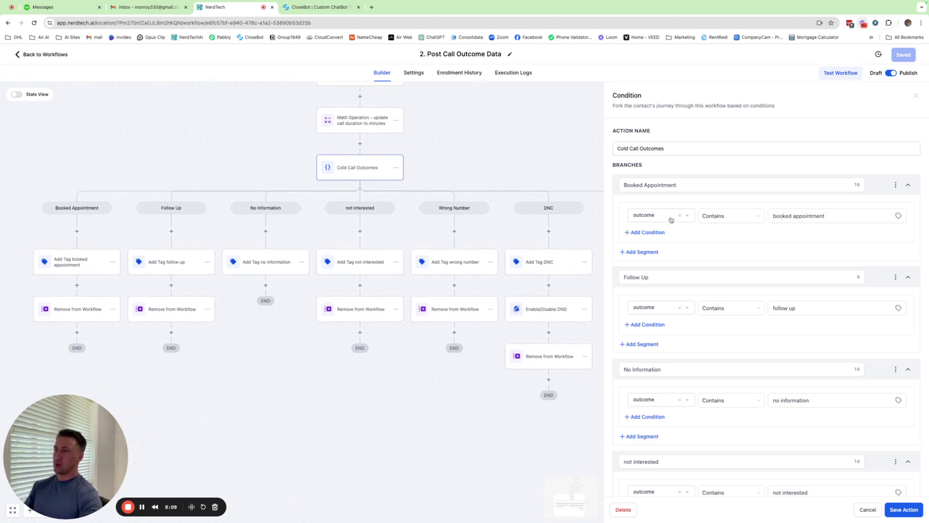
Mark the Follow Up outcome value in the webhook trigger's sample data, then close the trigger.
drag(530, 139, 525, 317)
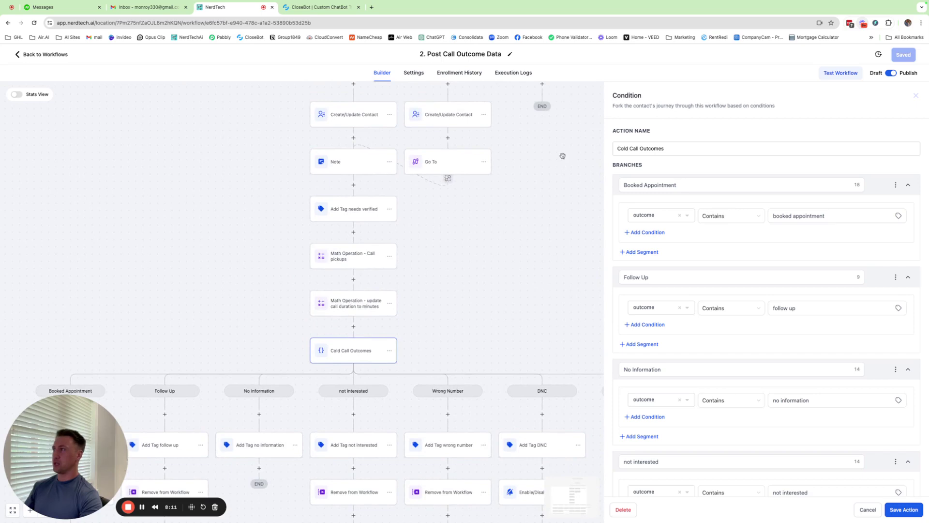
drag(561, 154, 537, 307)
click(381, 108)
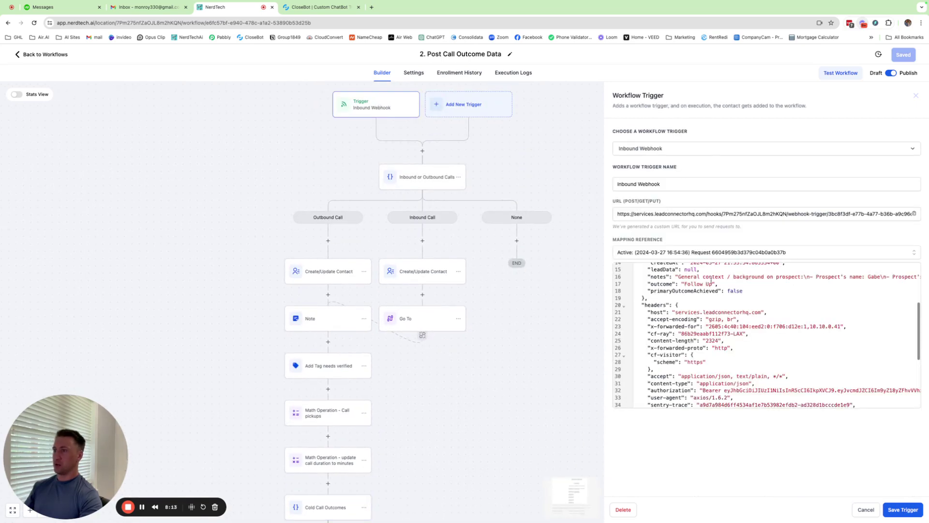
scroll(702, 293, up, 2)
scroll(702, 294, up, 2)
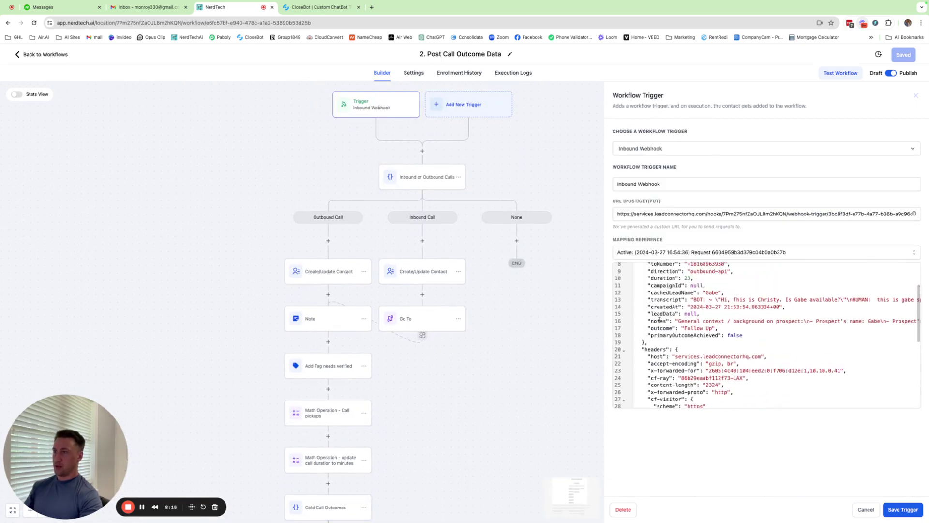
drag(651, 327, 714, 328)
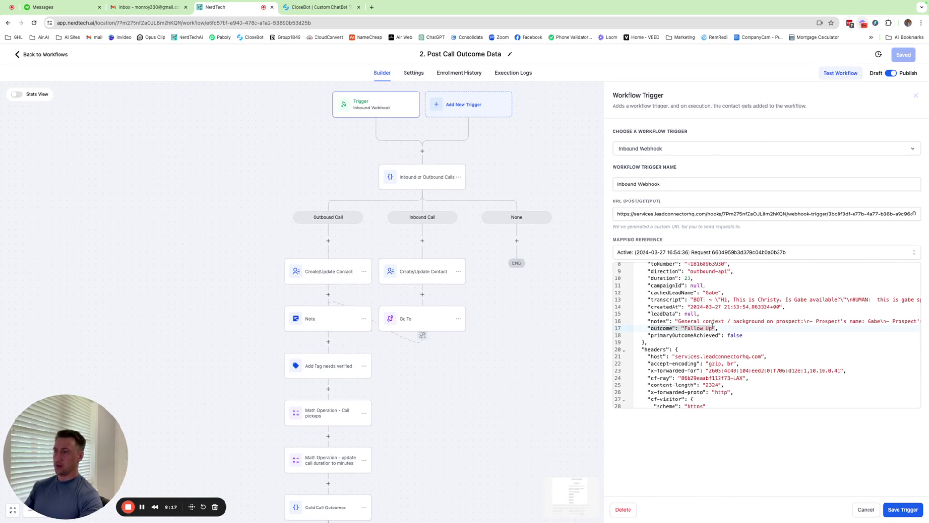
click(467, 426)
Scroll through the Cold Call Outcomes branches, cancel, and bring the DNC and None branches into view.
drag(467, 426, 544, 198)
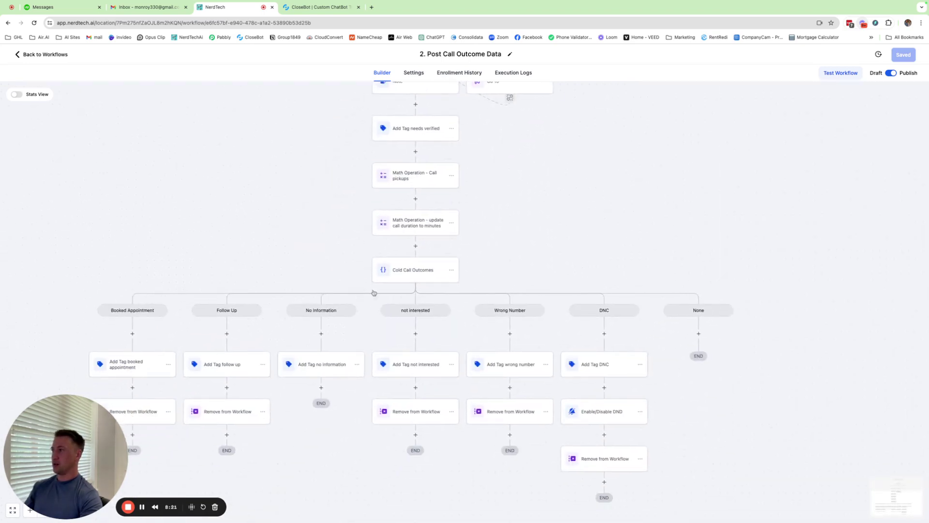
click(407, 275)
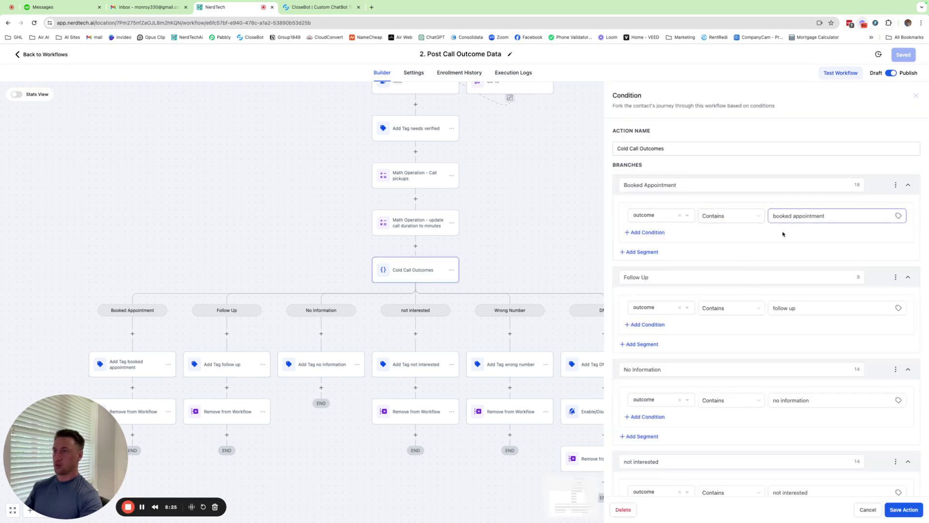
scroll(782, 234, down, 3)
scroll(775, 329, down, 3)
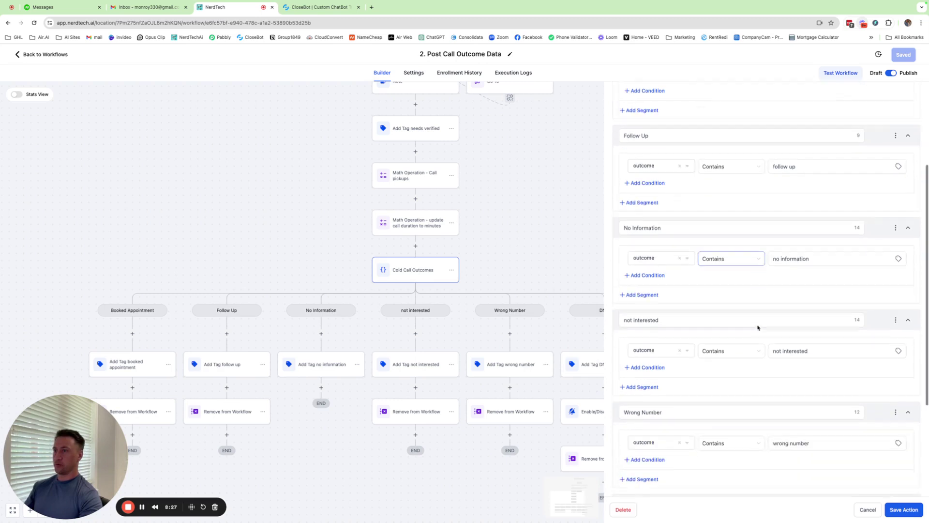
scroll(759, 323, down, 5)
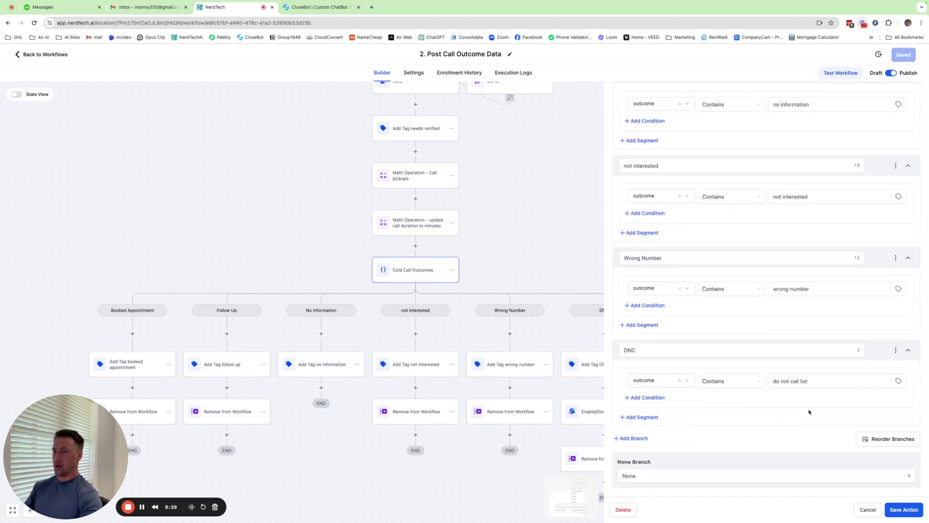
click(867, 509)
drag(511, 253, 585, 163)
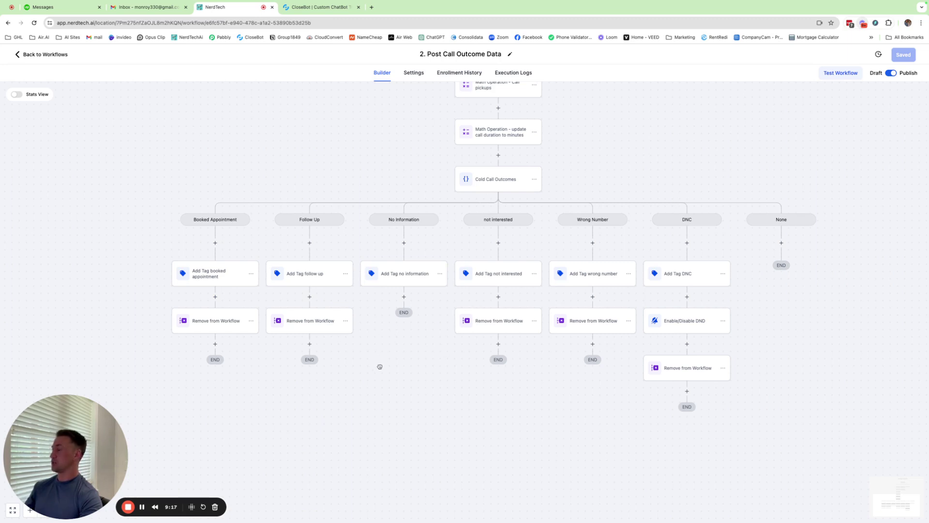
drag(379, 366, 379, 317)
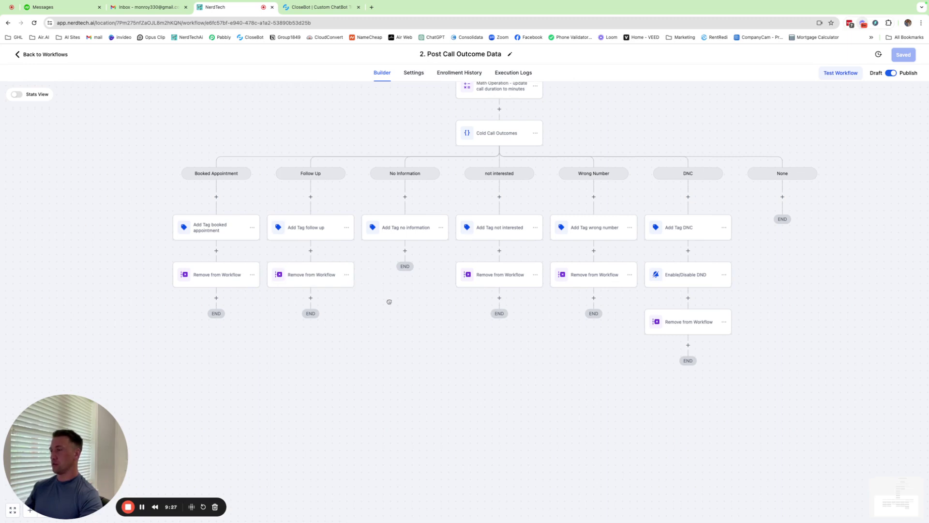
drag(388, 303, 386, 378)
drag(376, 161, 300, 315)
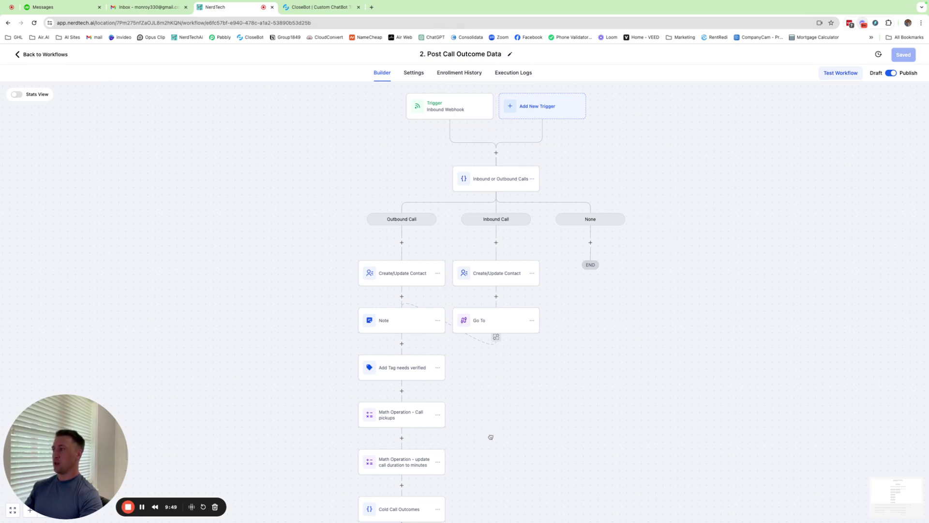
Insert an empty action between the call-duration math step and Cold Call Outcomes.
scroll(489, 436, down, 5)
scroll(578, 231, up, 5)
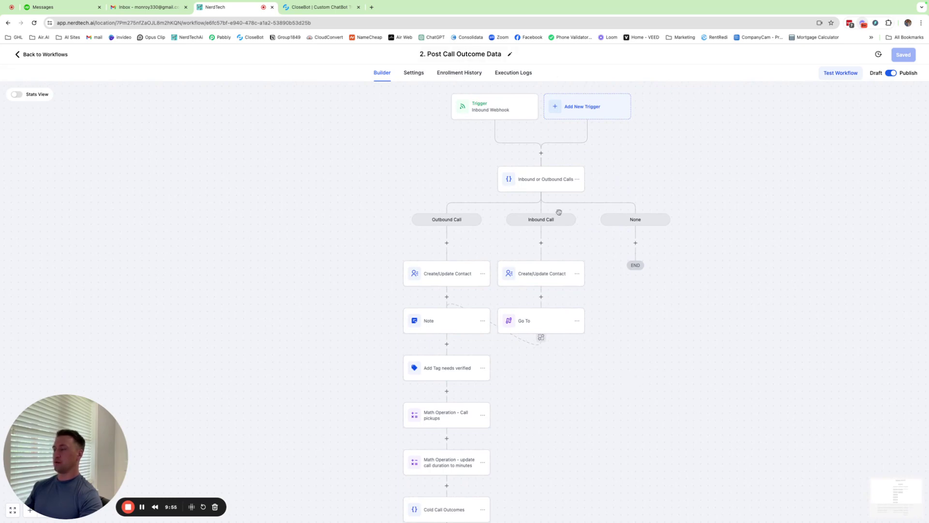
scroll(649, 329, down, 1)
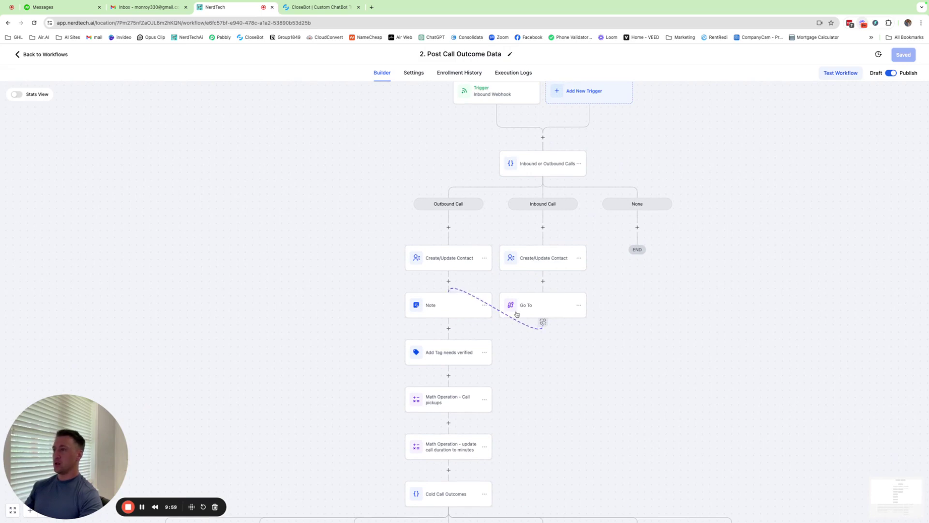
scroll(516, 314, up, 1)
drag(542, 400, 534, 325)
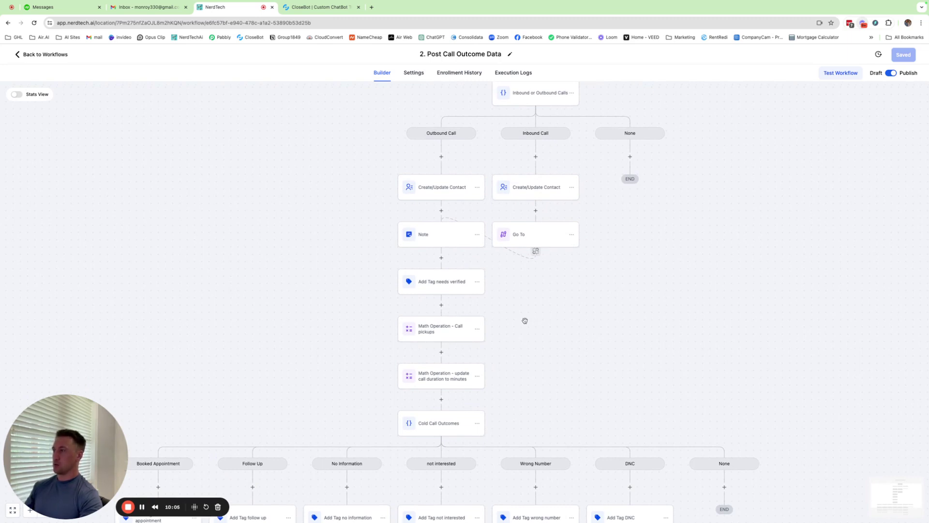
drag(527, 336, 538, 260)
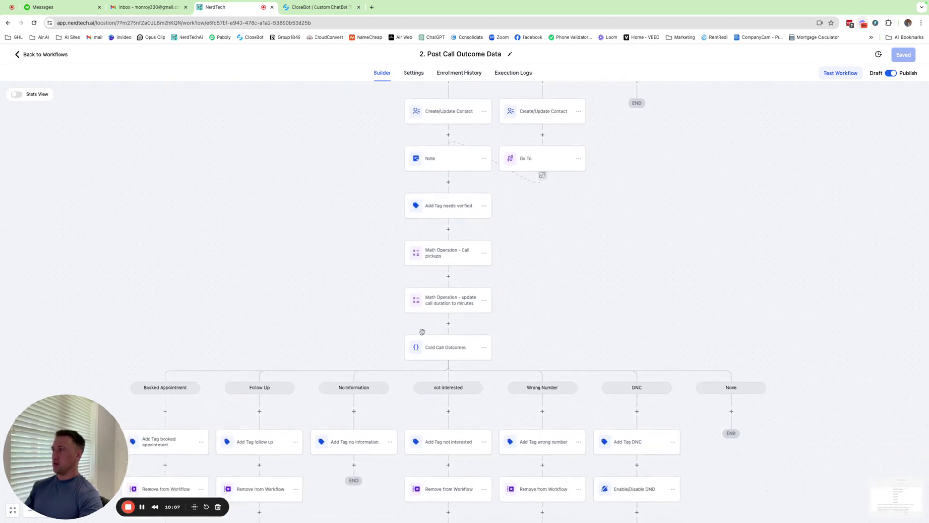
drag(542, 319, 559, 207)
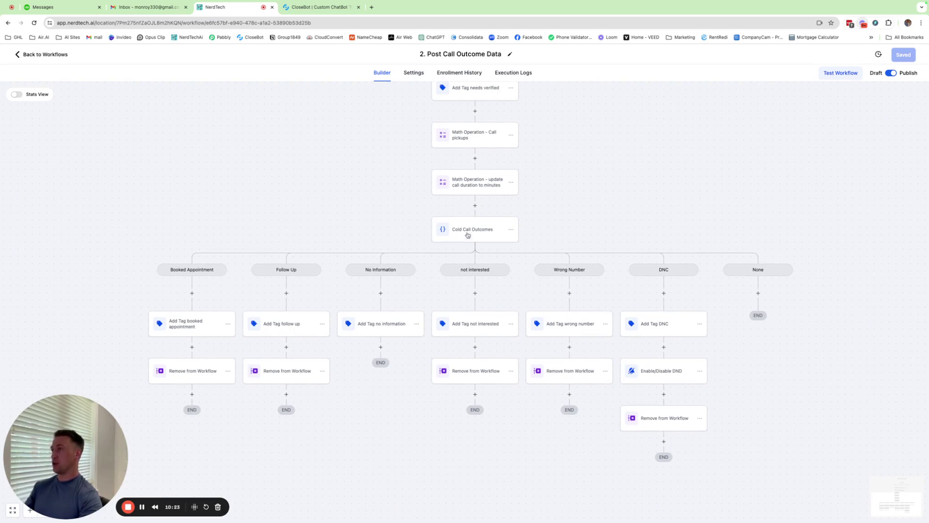
click(475, 206)
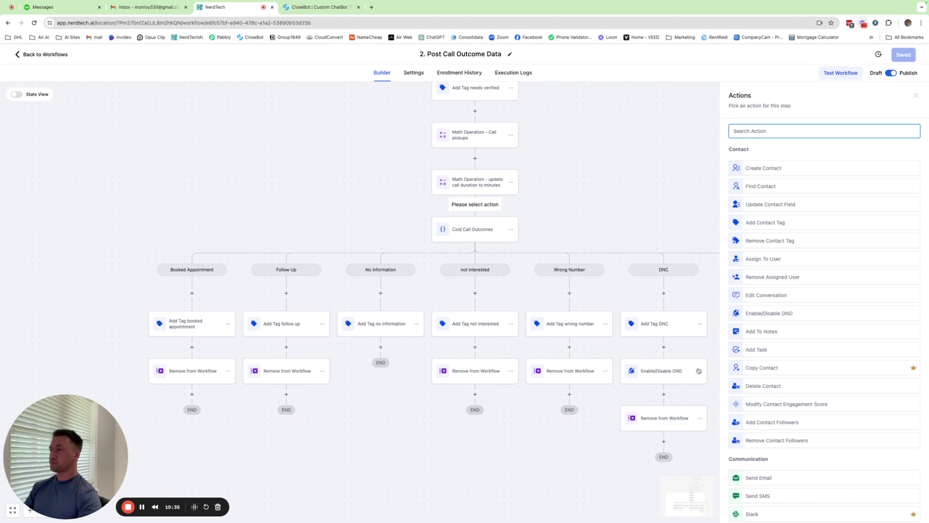
Discard the pending action step and reopen the Inbound Webhook trigger's settings at the top.
click(619, 182)
scroll(620, 193, up, 5)
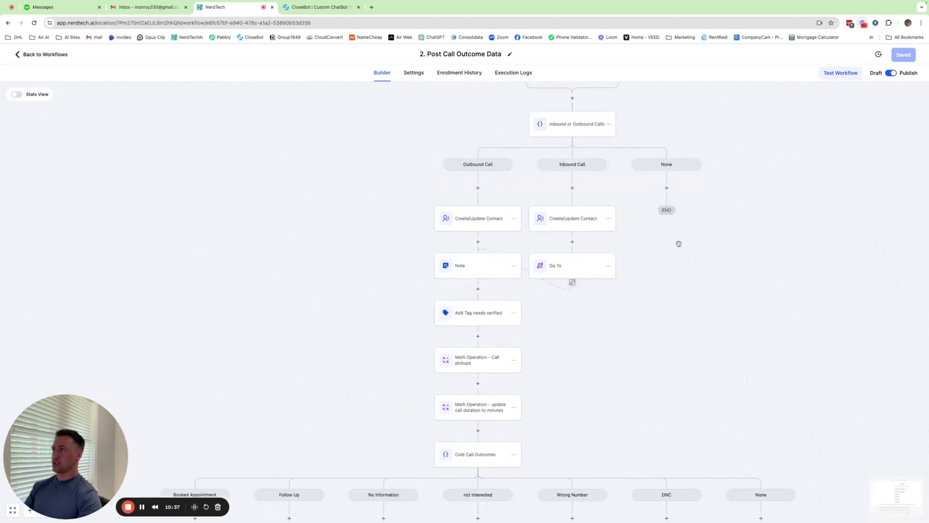
drag(678, 244, 663, 348)
click(496, 158)
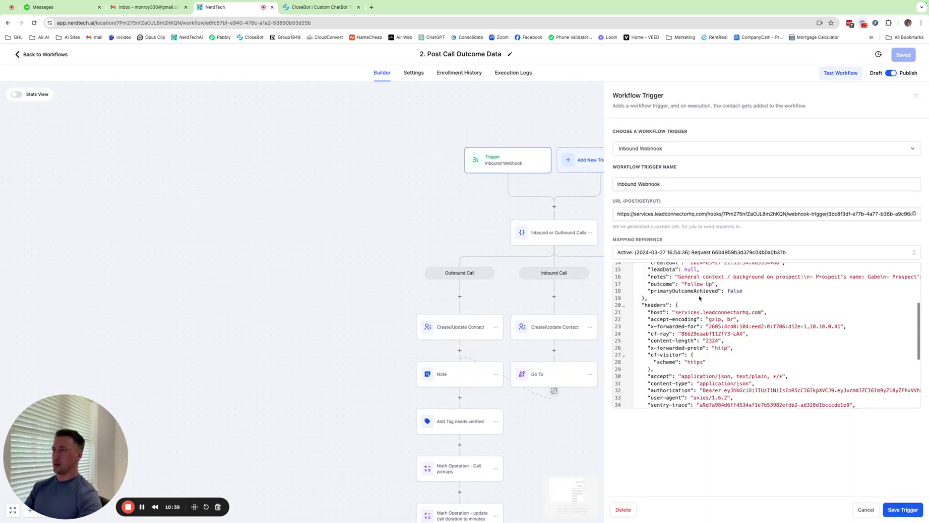
scroll(699, 298, up, 5)
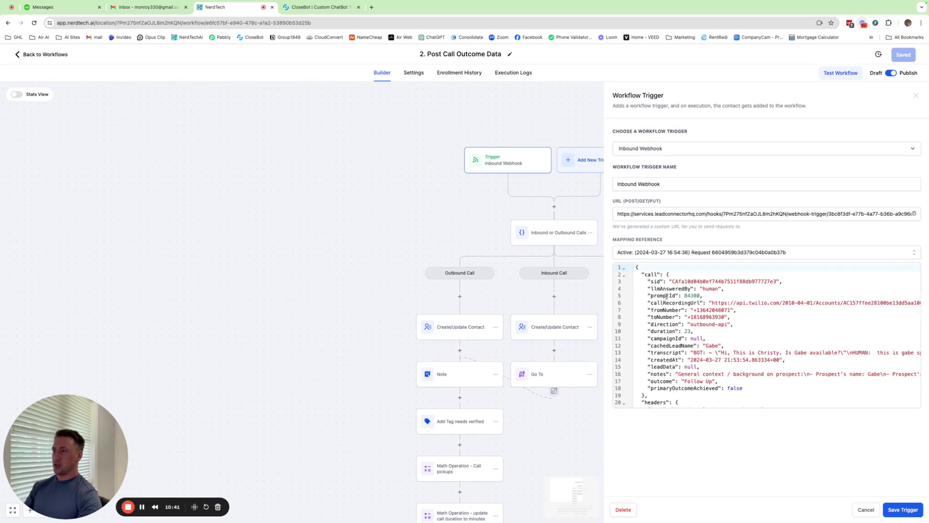
Clear the promptId value in the sample data and view the lower Remove from Workflow and END steps.
drag(651, 295, 701, 296)
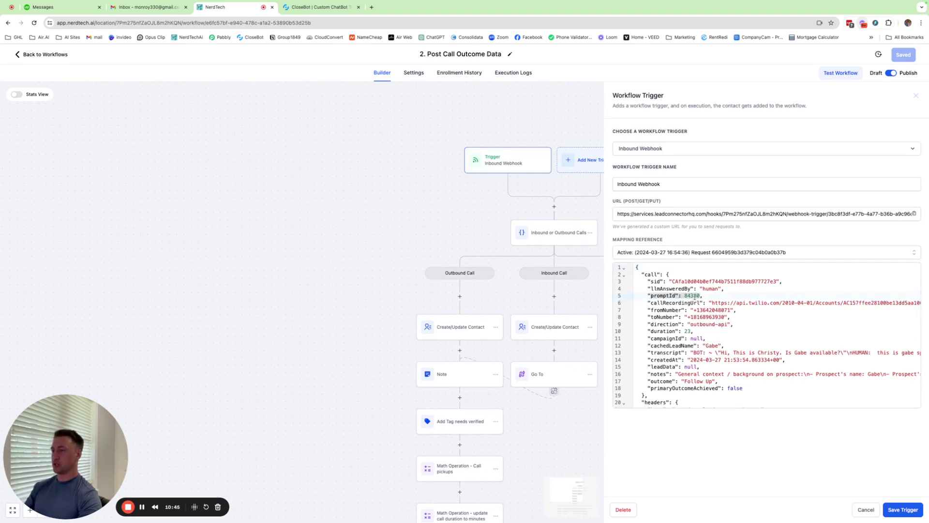
click(701, 295)
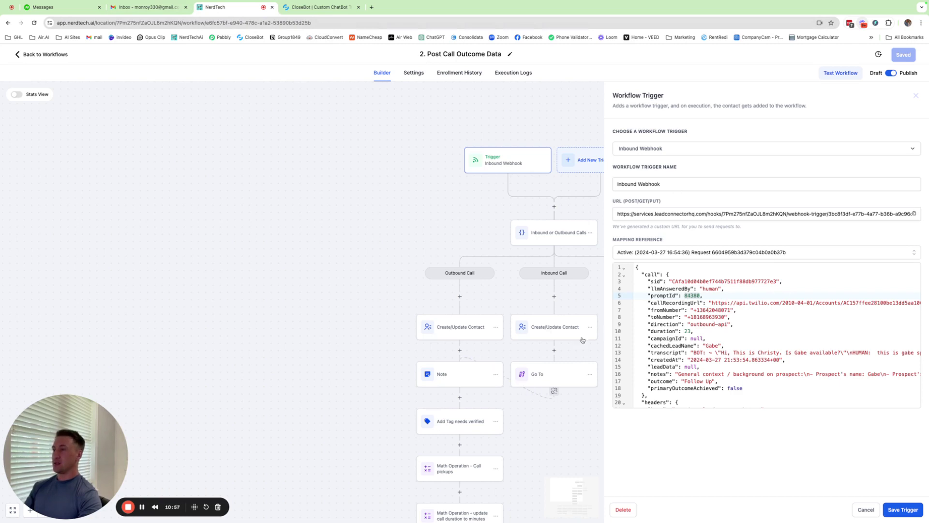
drag(542, 430, 493, 283)
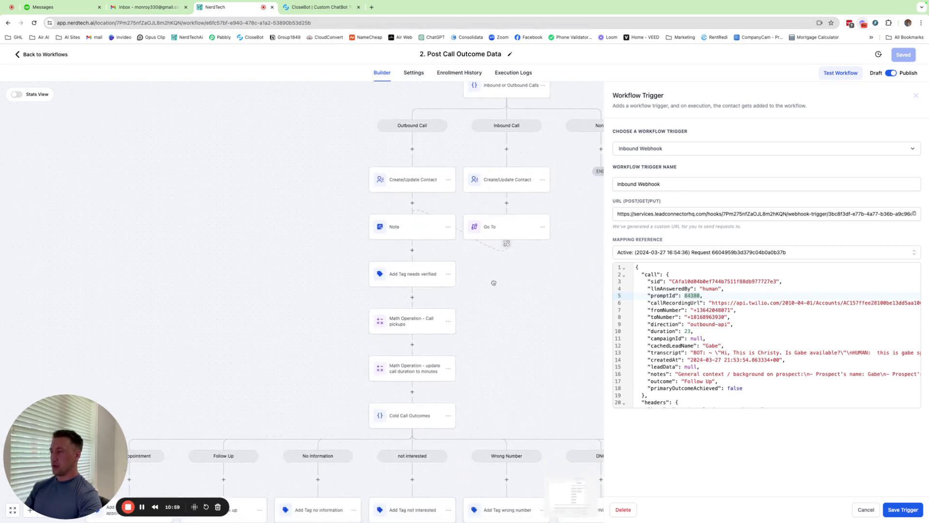
drag(574, 380, 523, 316)
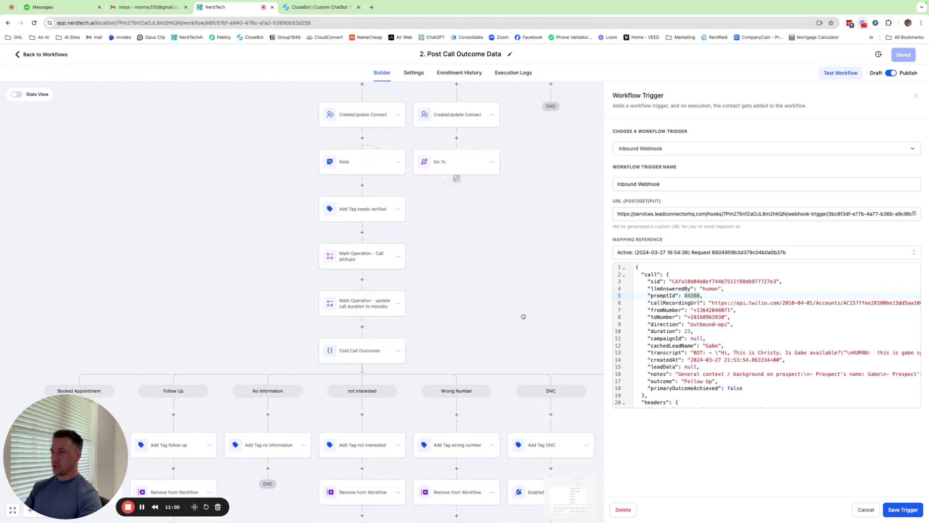
Cancel the Workflow Trigger panel and pan across the outbound, inbound and None branches to the Inbound Webhook trigger.
click(870, 514)
drag(531, 269, 707, 321)
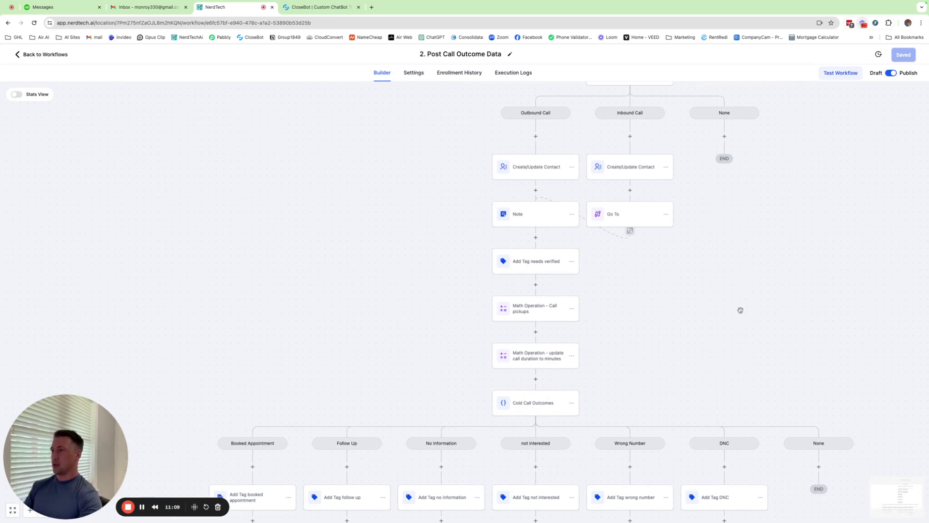
drag(718, 358, 672, 443)
drag(739, 276, 668, 319)
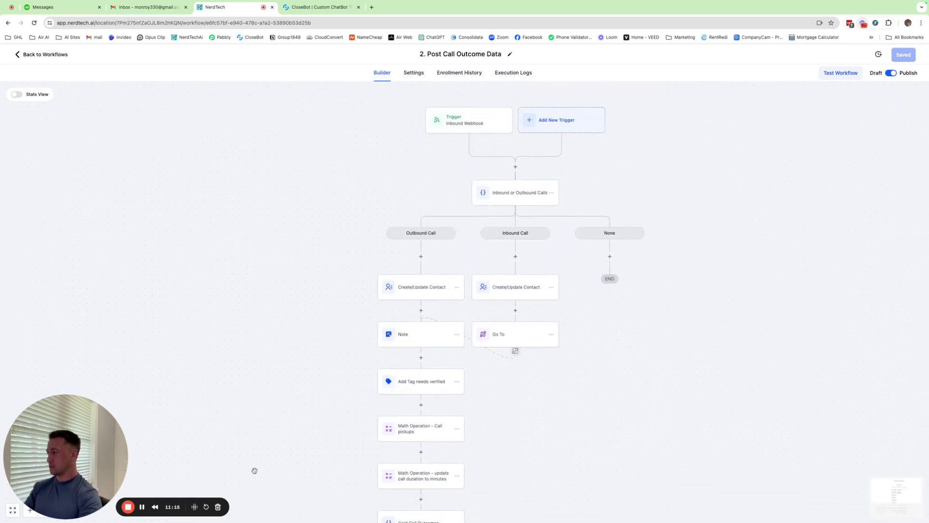